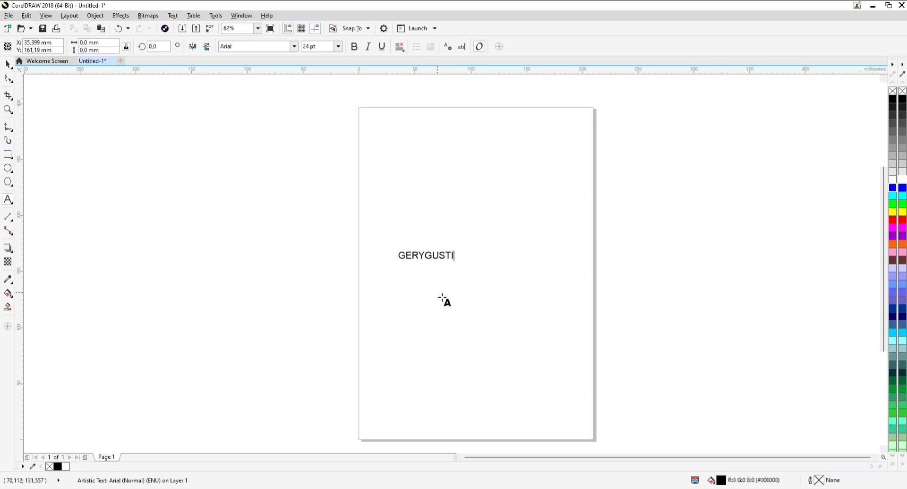
Step: Enlarge the artistic text to about 277 mm wide and move it about 50 mm to the right
key("ctrl+space")
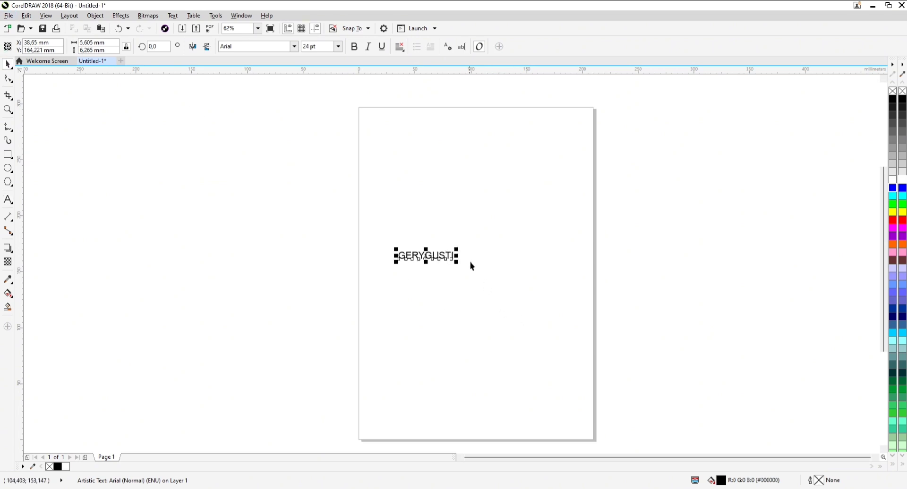
left_click_drag(456, 262, 587, 356)
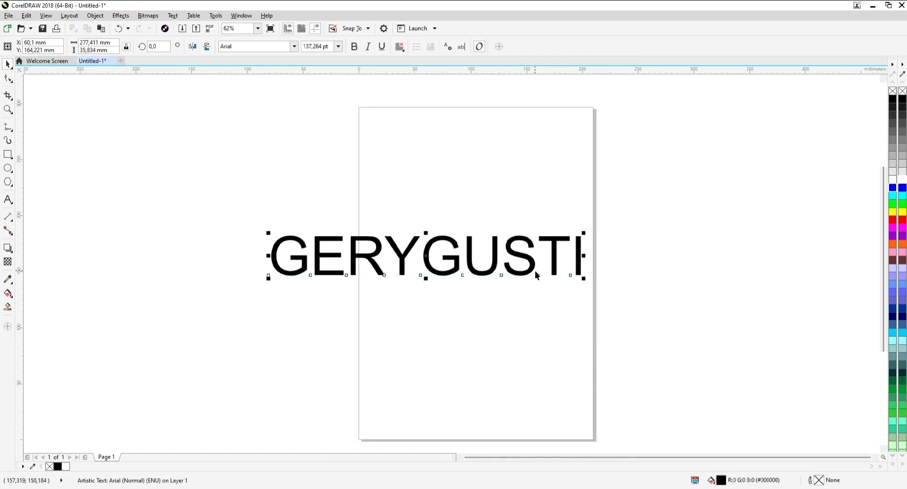
left_click_drag(537, 276, 592, 276)
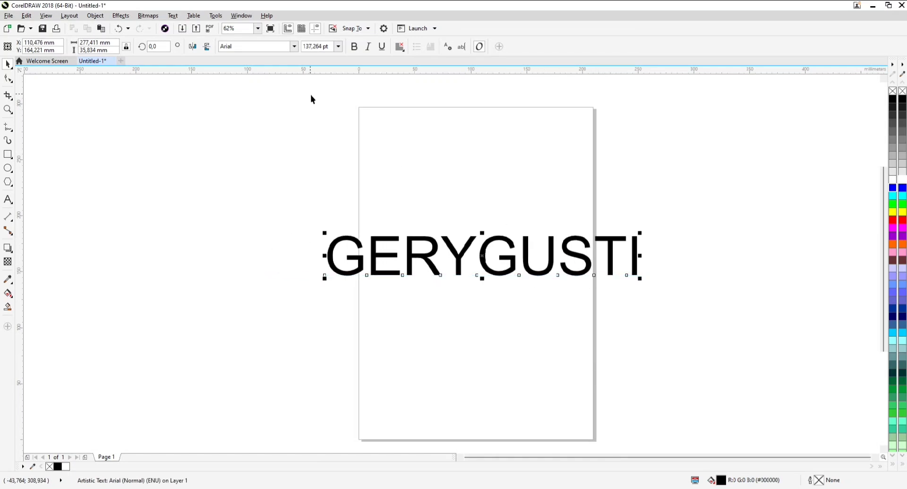
Step: Change the text's font to Aaksaraan Pipiktoriaan
left_click(292, 49)
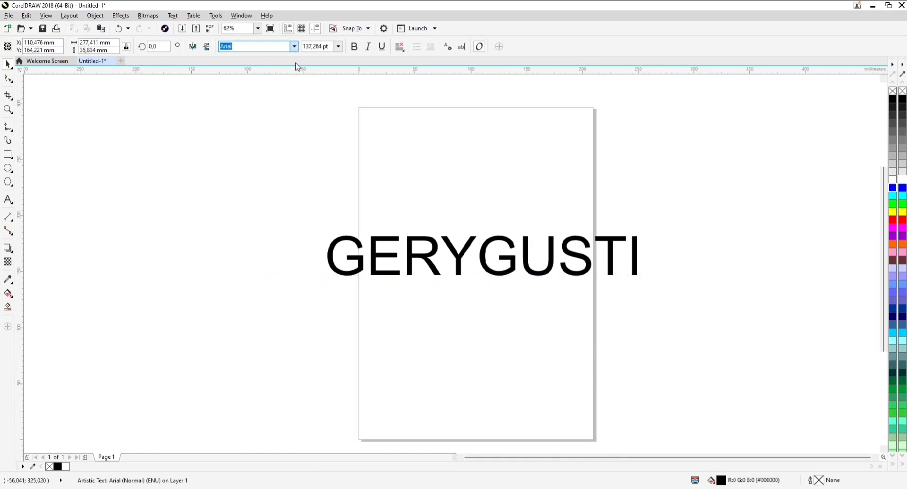
type("Aa")
key("Return")
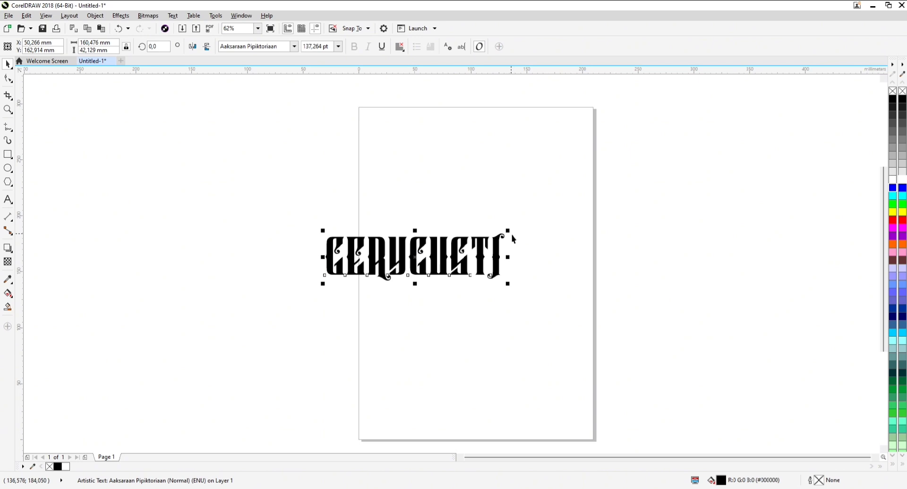
left_click_drag(510, 254, 559, 255)
left_click(294, 47)
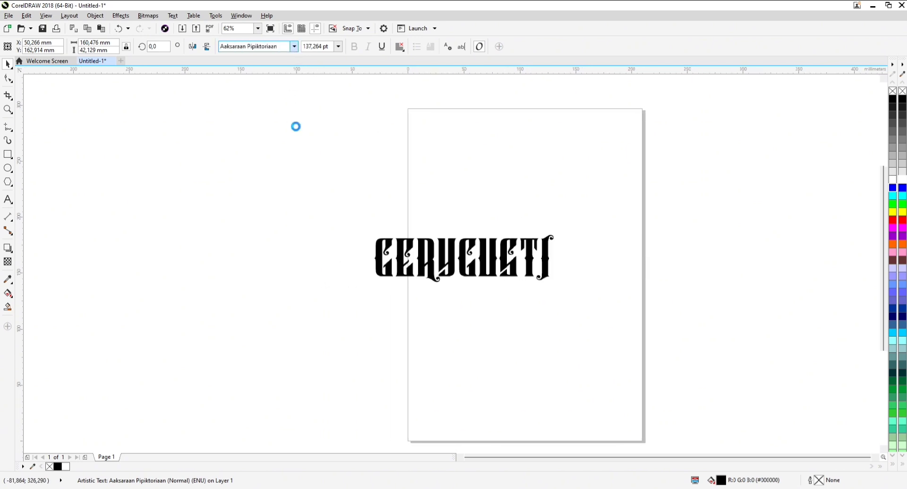
left_click(289, 75)
Step: Enlarge the restyled text proportionally to about 293 mm wide
left_click_drag(562, 237, 700, 194)
left_click_drag(696, 240, 616, 246)
left_click(422, 150)
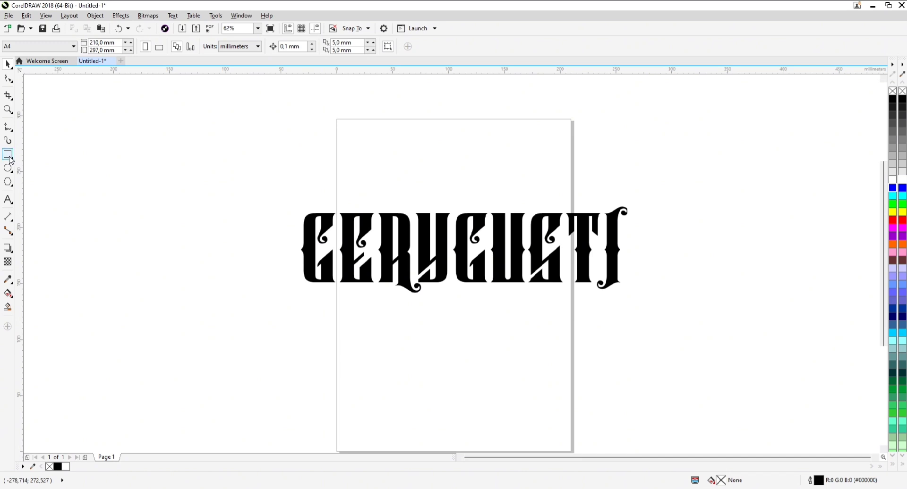
Step: Switch the A4 page to landscape and centre the text on it, scaled to about 260 mm wide
left_click(159, 47)
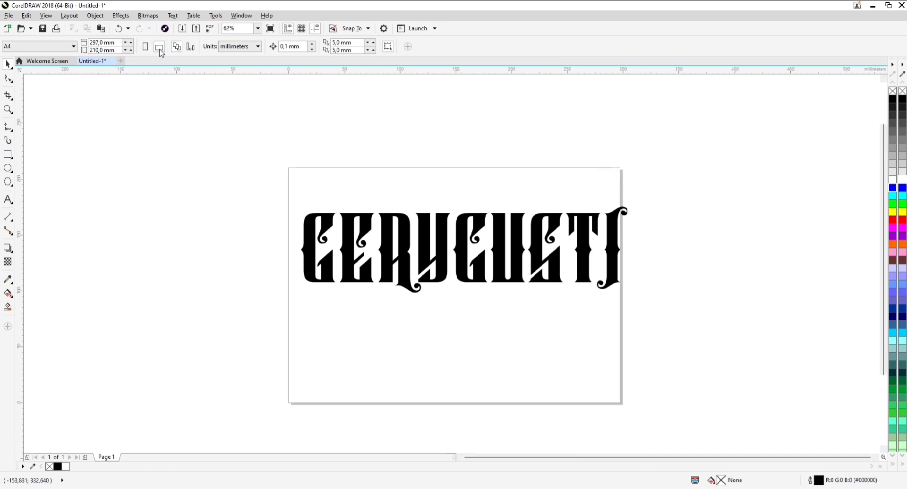
left_click(387, 240)
key("p")
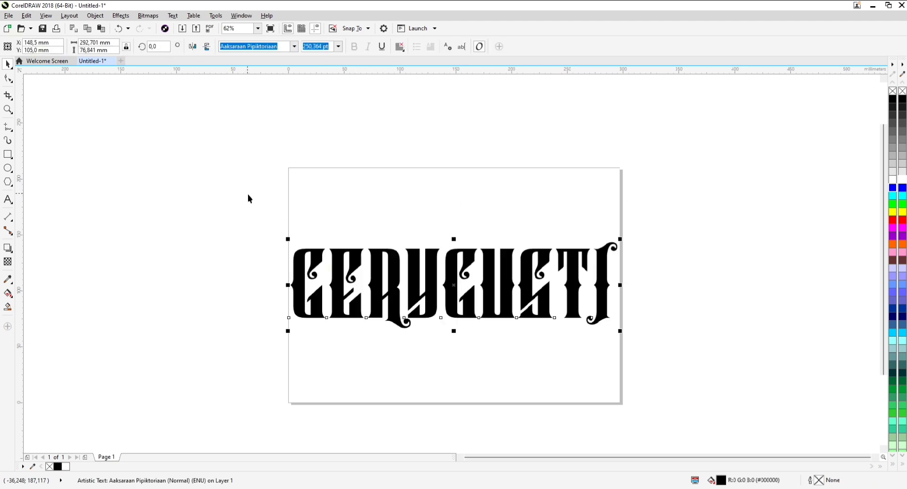
left_click_drag(627, 244, 607, 244)
left_click(55, 167)
Step: Add a page-sized rectangle filled black behind the text and recolour the text white
double_click(8, 155)
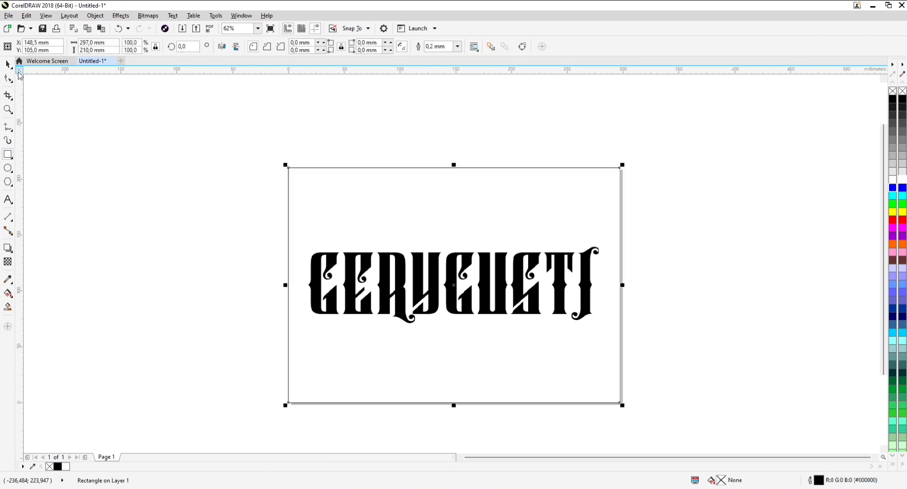
left_click(902, 101)
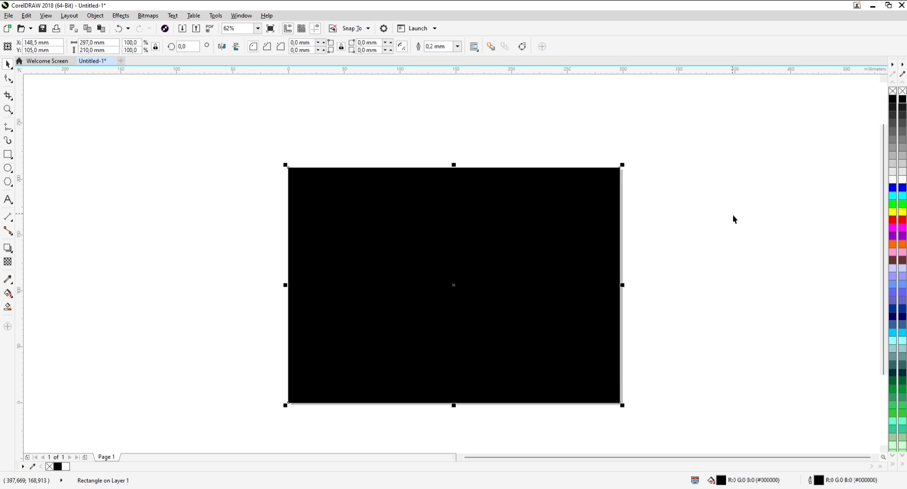
left_click_drag(209, 188, 676, 378)
left_click(66, 467)
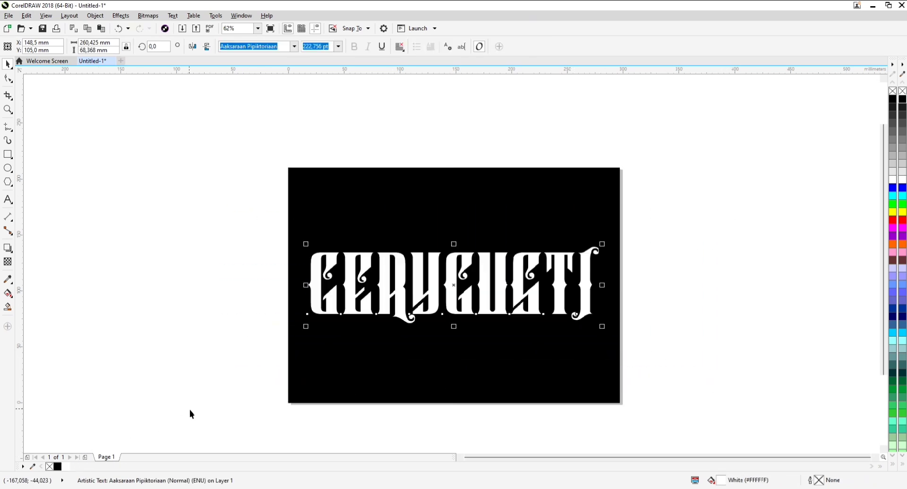
left_click(676, 307)
Step: Resize the black rectangle about its centre to about 169 mm high and somewhat wider than the page
left_click(595, 354)
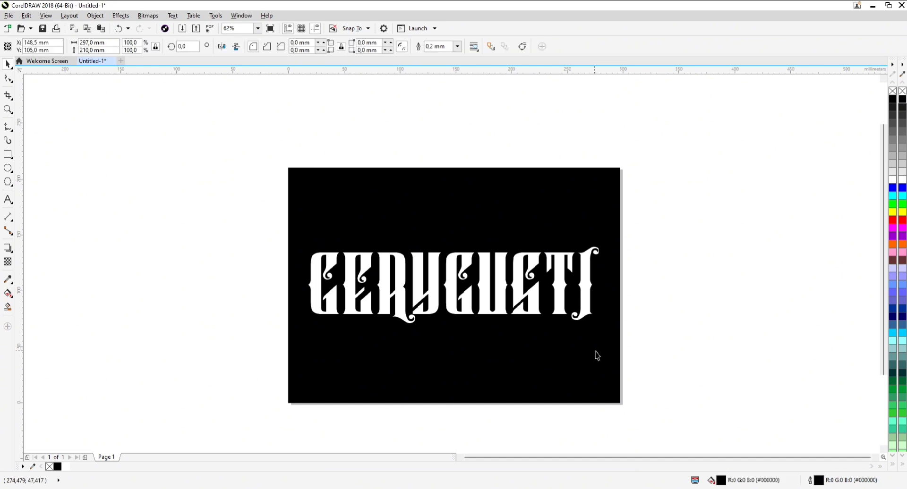
left_click_drag(456, 406, 462, 376)
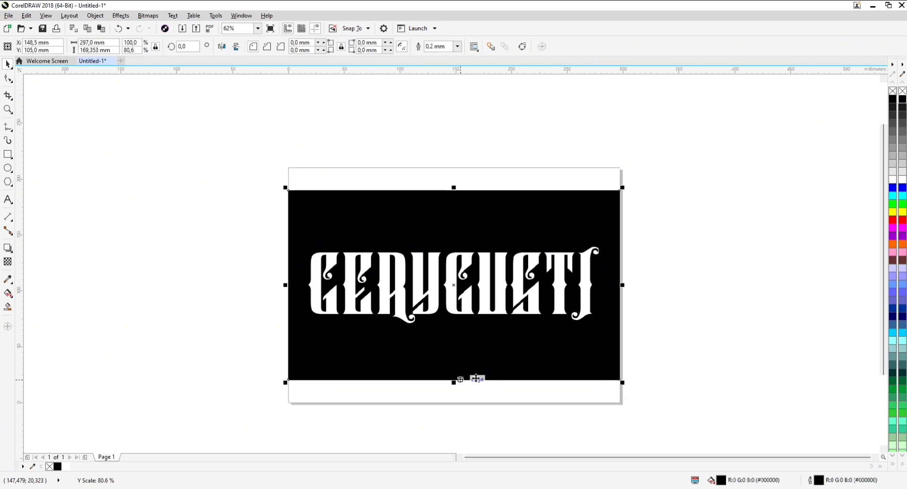
left_click_drag(628, 288, 651, 288)
key("Escape")
Step: Apply an inside contour with one step and a 0.7 mm offset to the white text
left_click(537, 307)
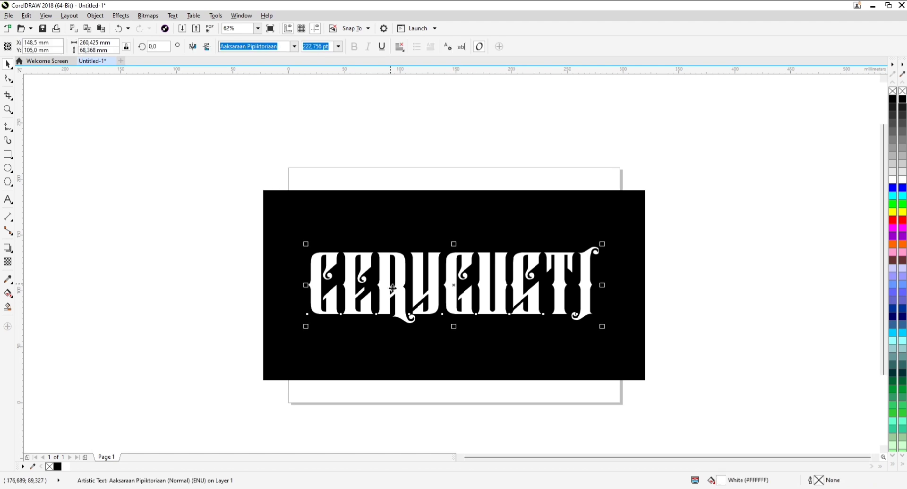
scroll(381, 281, "up", 3)
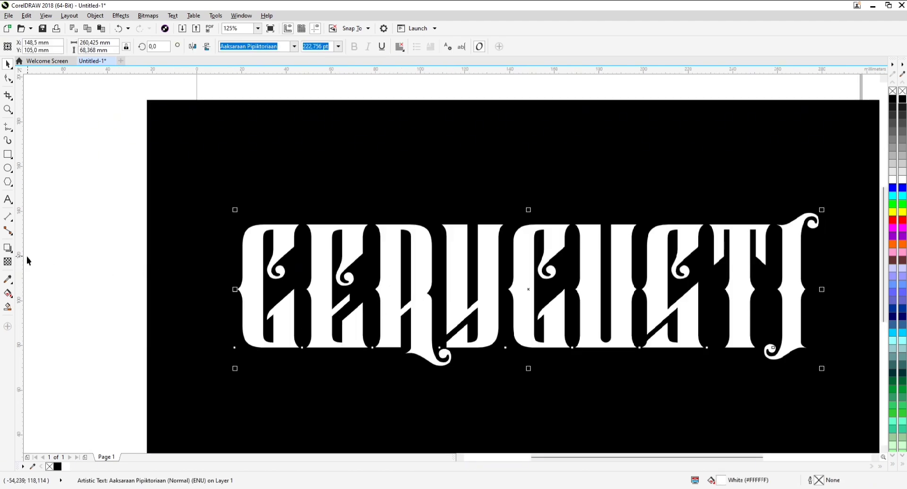
left_click(7, 247)
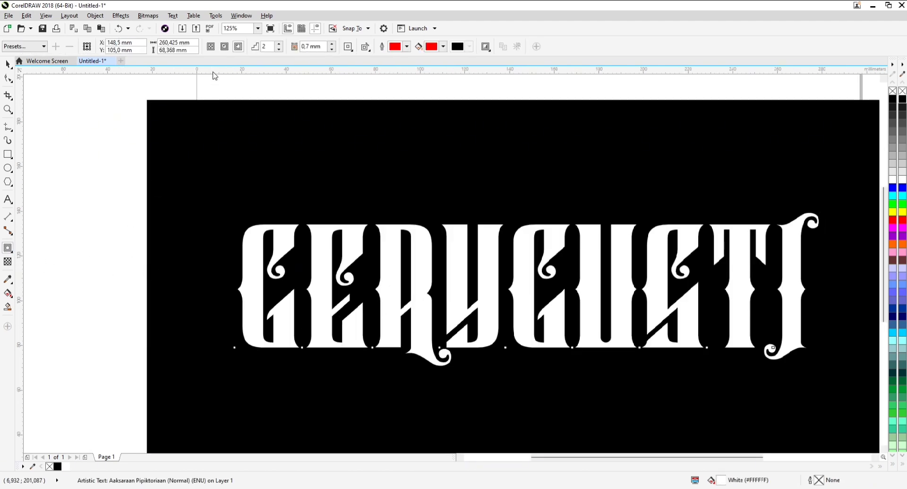
left_click(225, 49)
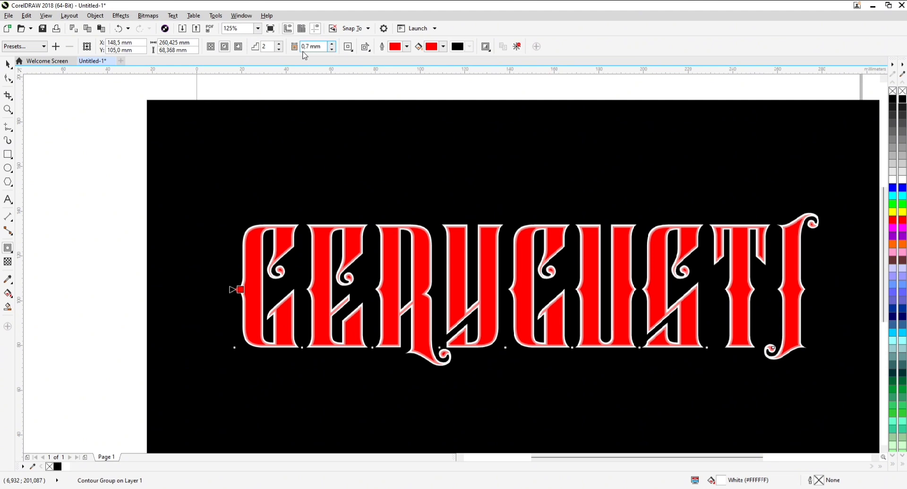
left_click(279, 49)
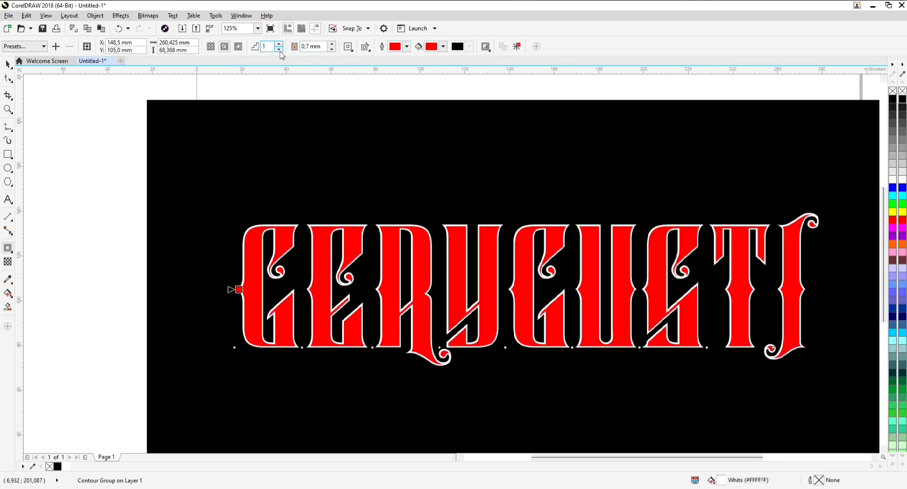
Step: Try contour offsets between 0.525 mm and 1.2 mm on the text
left_click(331, 44)
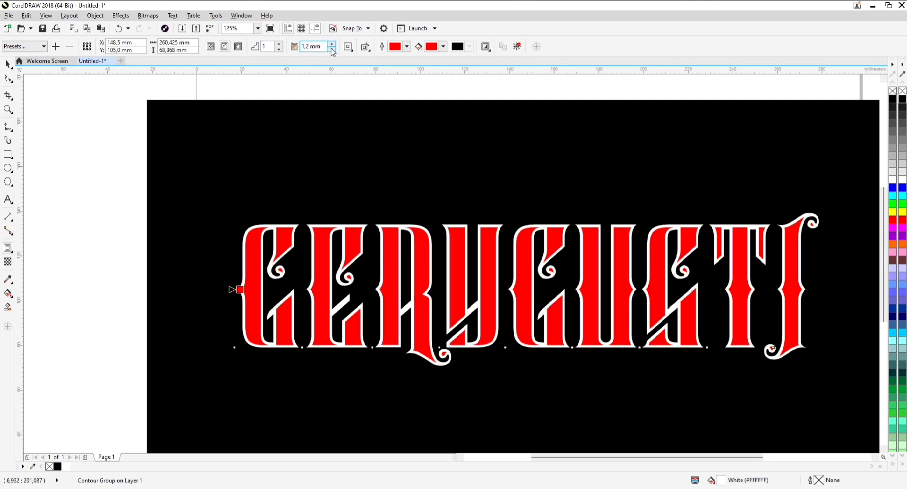
left_click(332, 49)
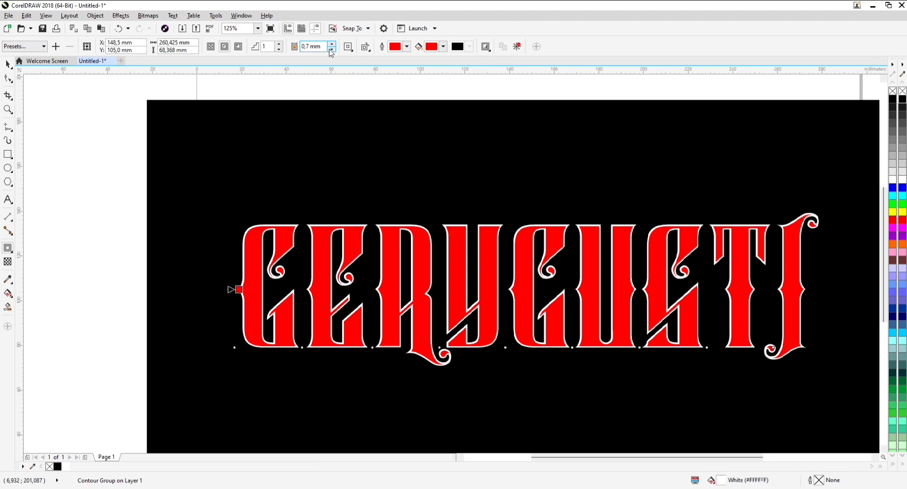
left_click(330, 49)
left_click(330, 49)
left_click(332, 44)
left_click(332, 44)
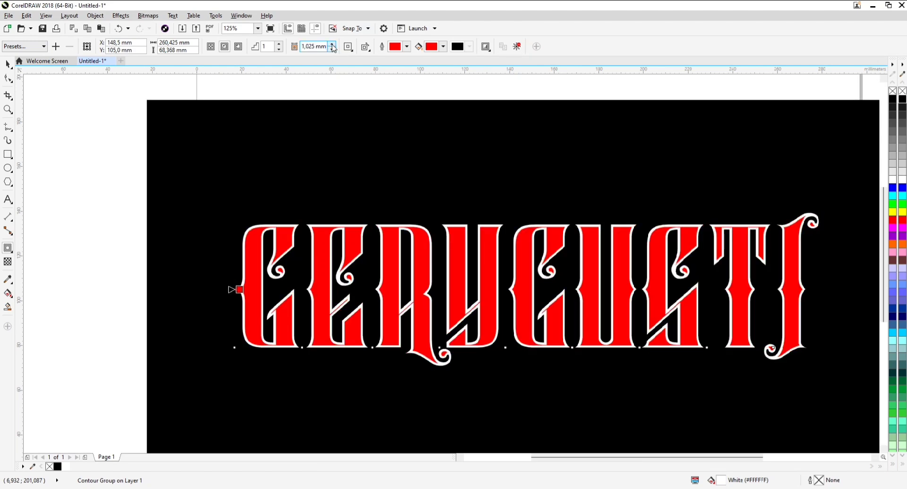
scroll(456, 291, "down", 3)
scroll(419, 292, "up", 3)
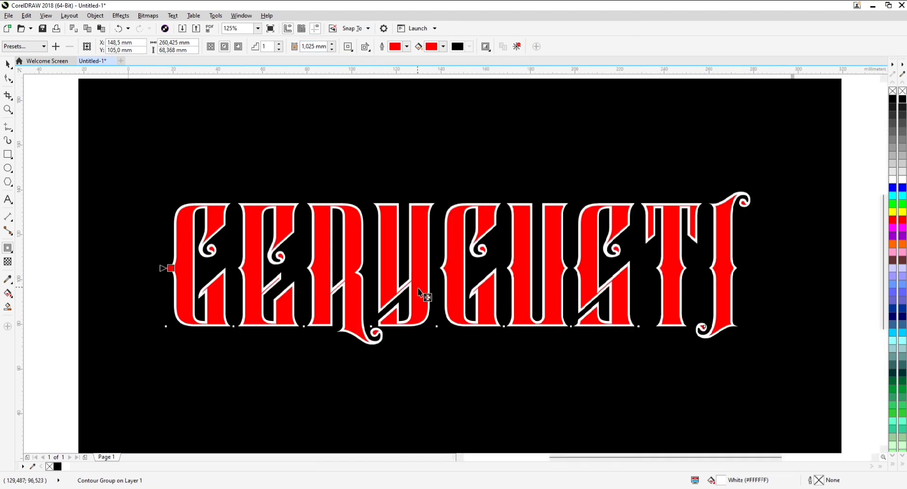
left_click(332, 49)
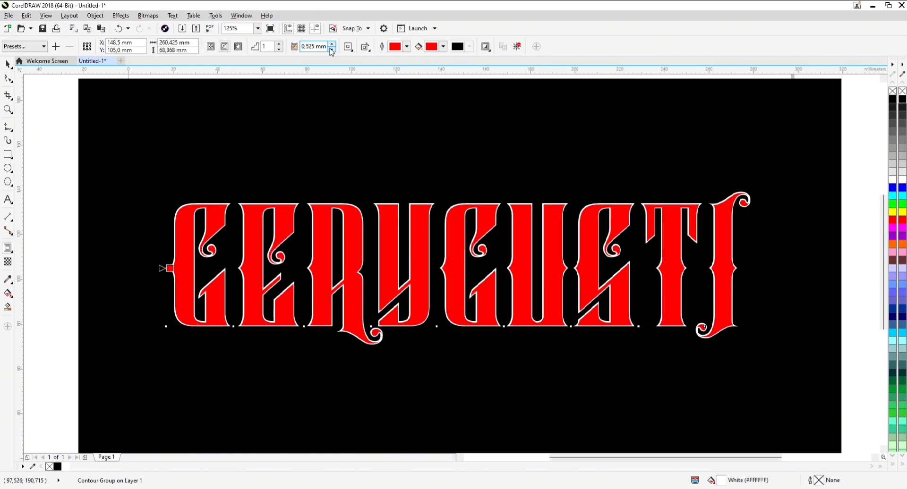
left_click(332, 49)
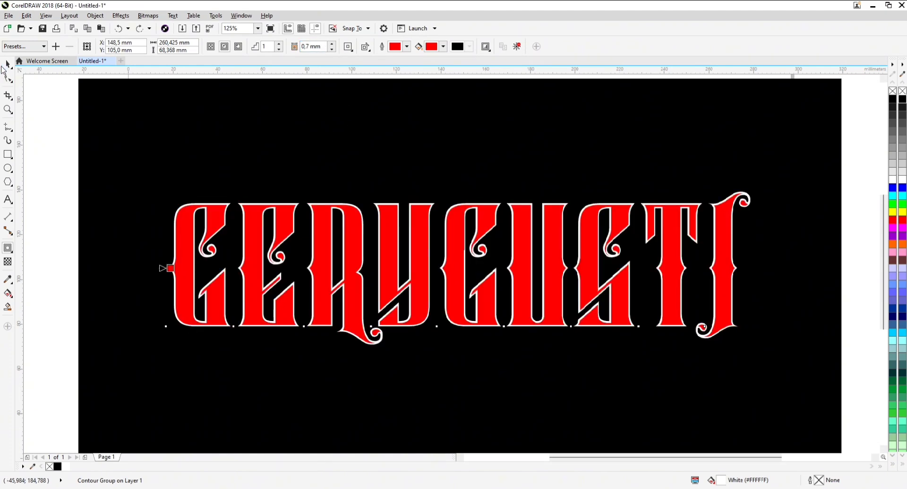
Step: Separate the contour from the text and give the inner red curve a 0.2 mm green outline
key("space")
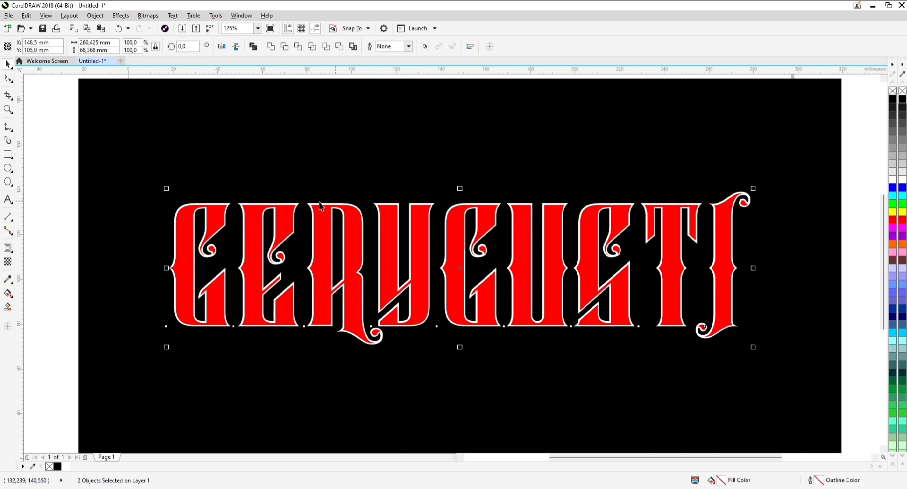
left_click(66, 180)
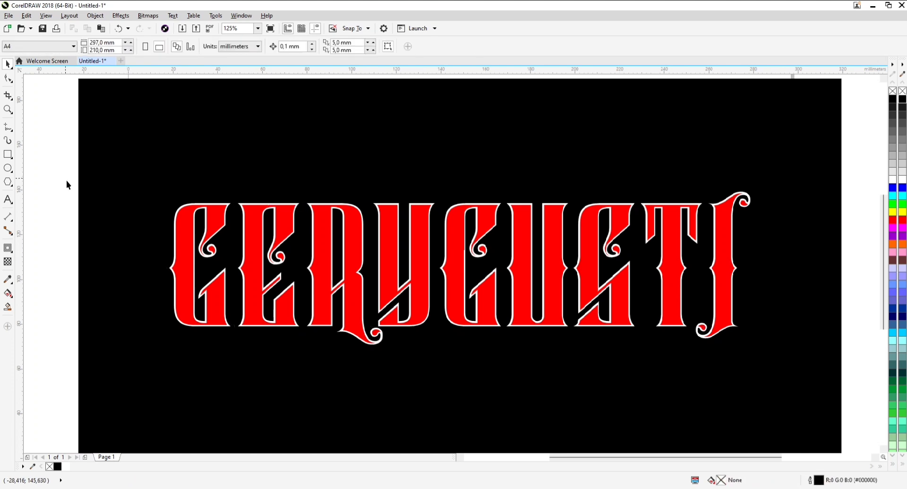
left_click(188, 231)
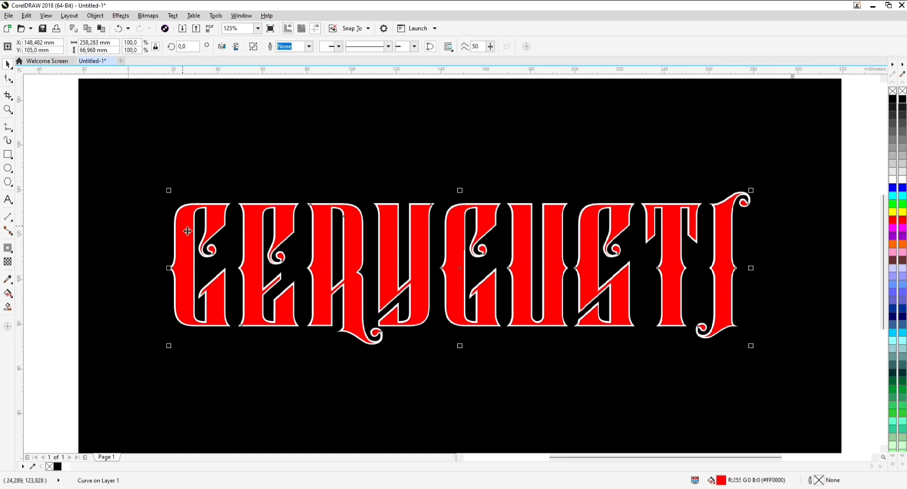
right_click(902, 205)
Step: Place a copy of the red curve about 0.6 mm to the right of and below the original
scroll(189, 215, "up", 3)
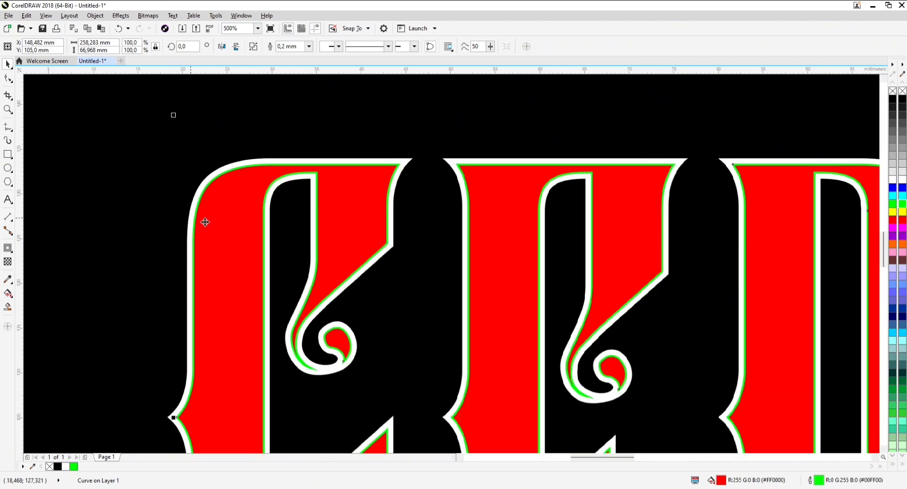
scroll(272, 207, "down", 2)
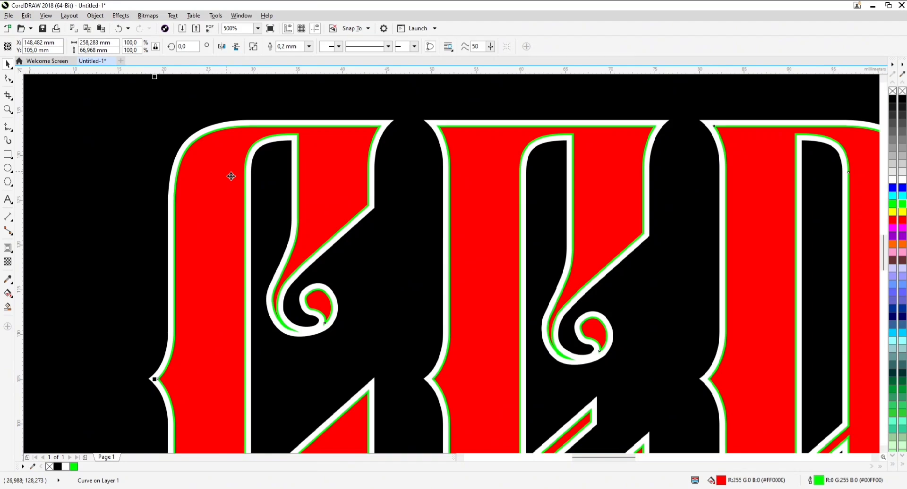
scroll(221, 142, "up", 2)
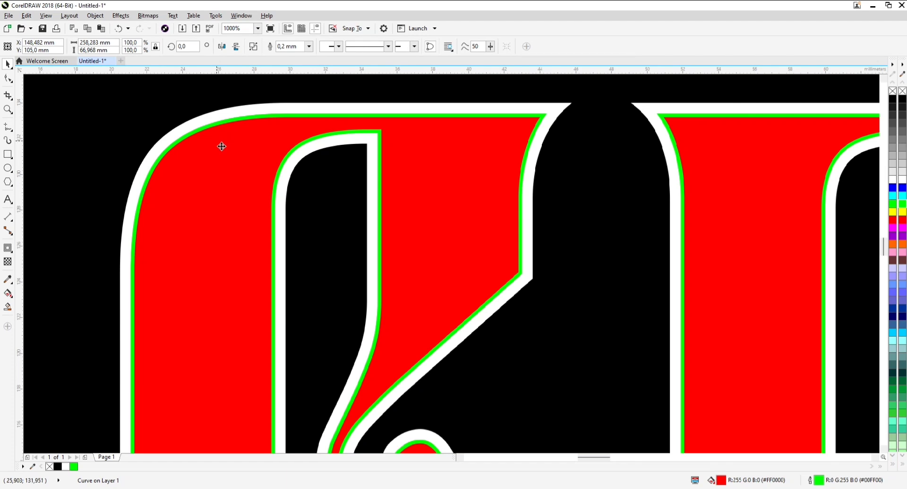
left_click(158, 115)
left_click_drag(197, 153, 208, 161)
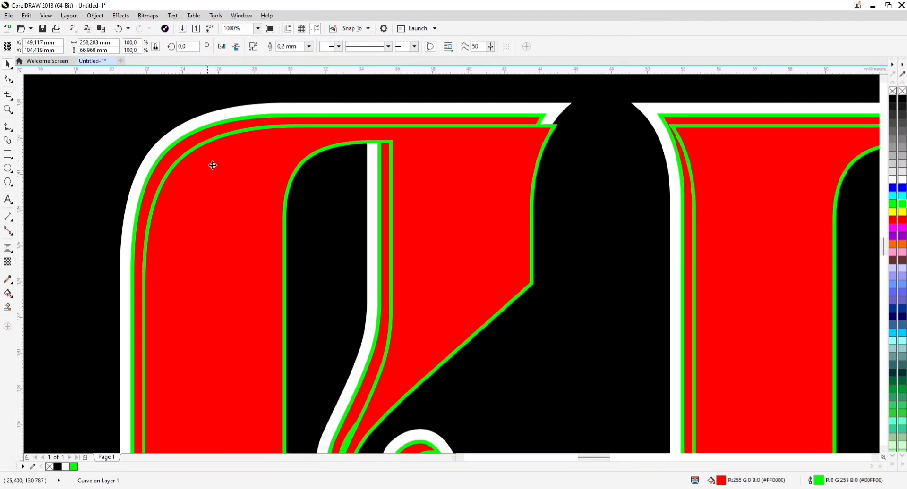
Step: Intersect the offset copy with the original red curve, keeping the original and only the overlapping part of the copy
left_click(203, 134, "shift")
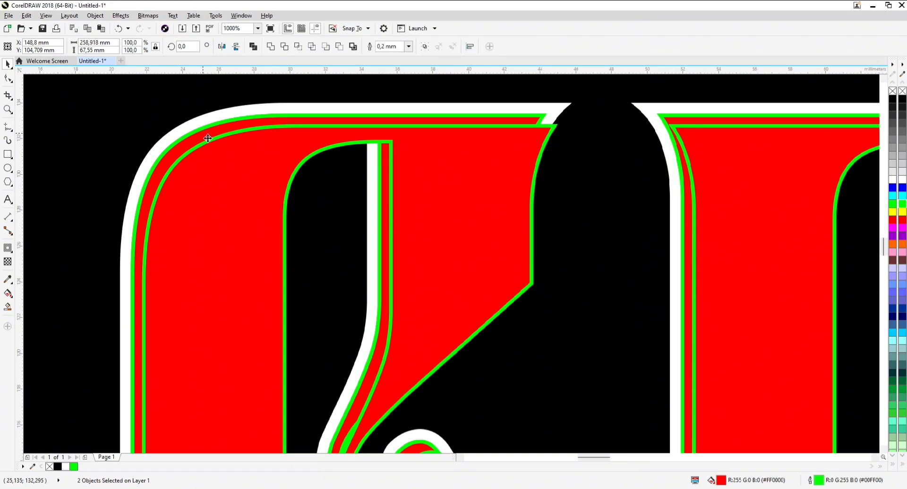
left_click(284, 46)
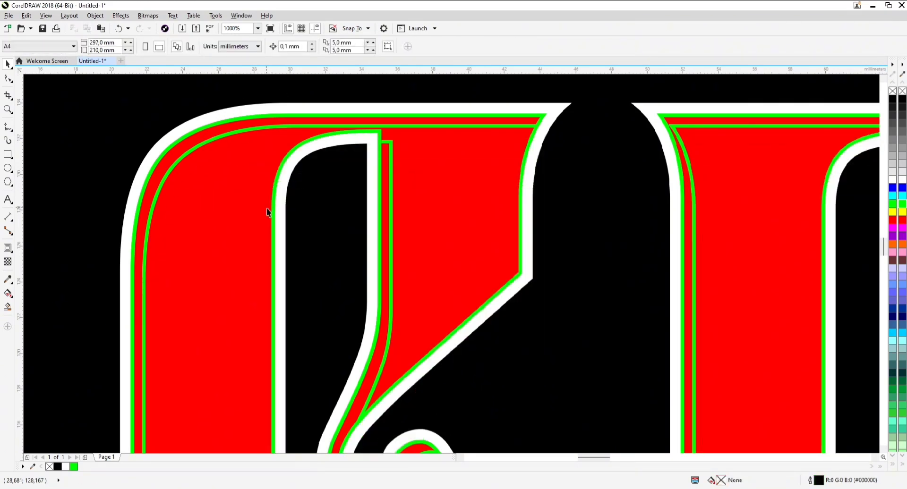
scroll(266, 207, "down", 5)
scroll(280, 214, "up", 4)
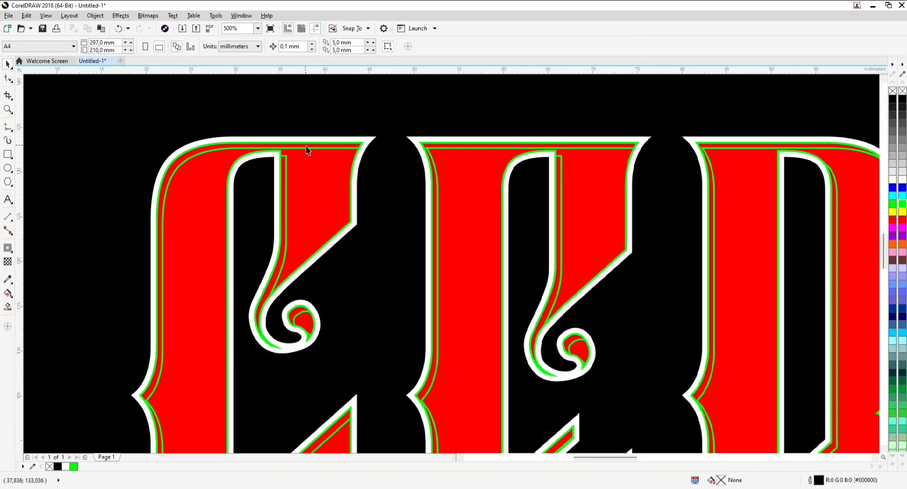
left_click_drag(307, 184, 355, 241)
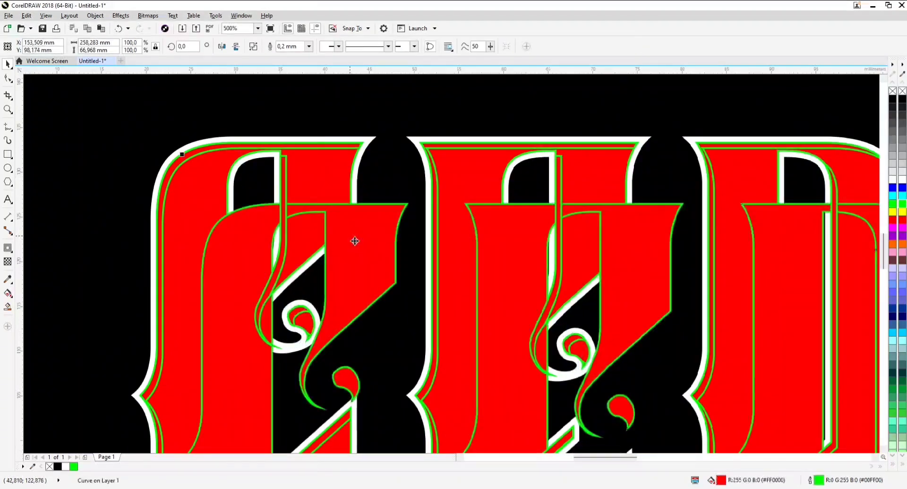
key("ctrl+z")
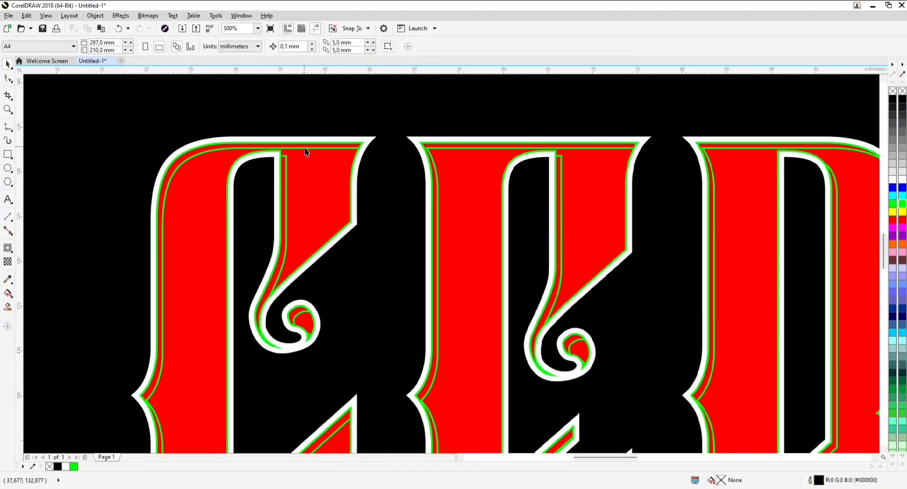
left_click_drag(304, 151, 314, 129)
key("ctrl+z")
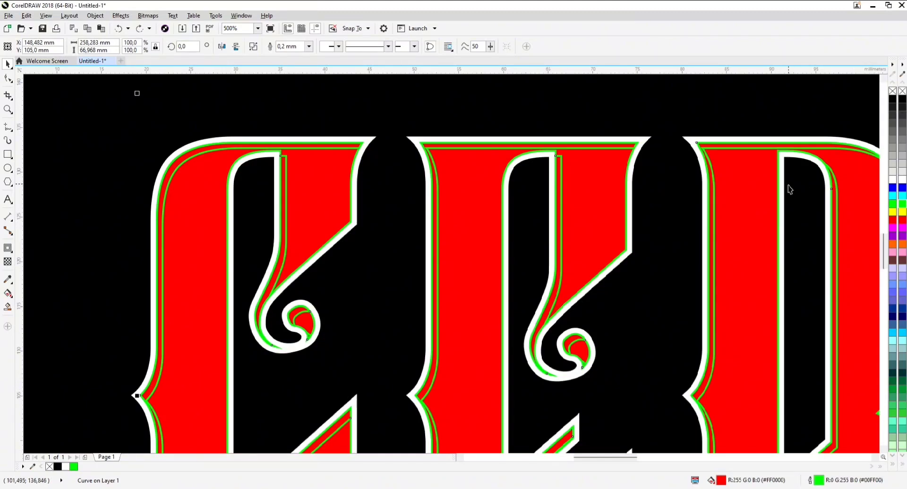
Step: Fill the inner red curve and its overlapping copy with 40% black grey and remove their green outlines
left_click(893, 152)
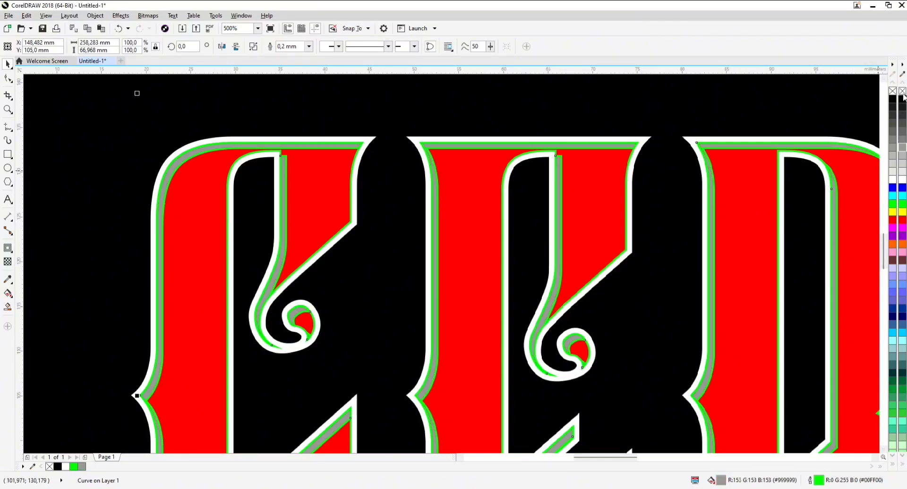
key("ctrl+z")
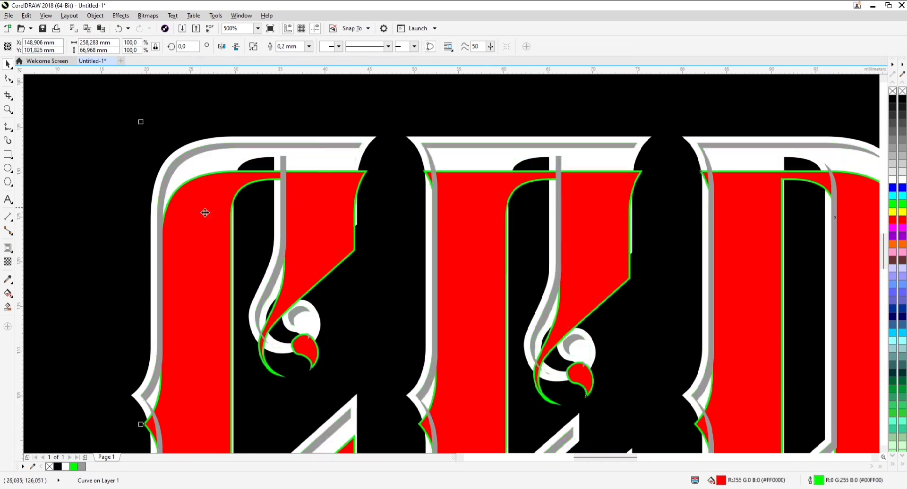
left_click(80, 466)
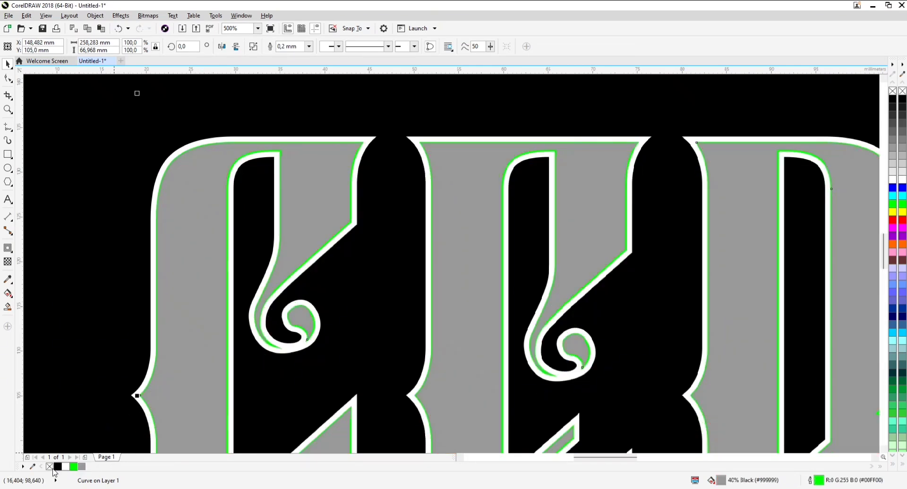
right_click(49, 467)
scroll(285, 230, "down", 2)
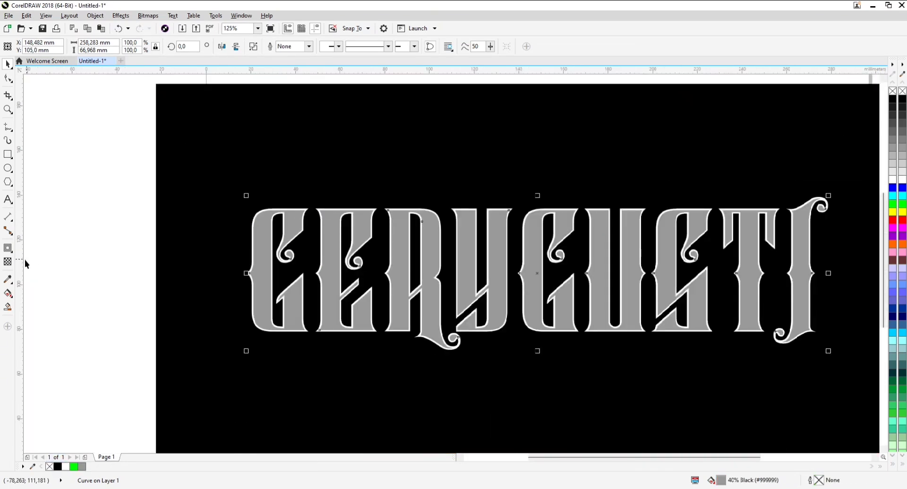
Step: Try a 90° linear transparency on the front grey curve, fading it upward from the base of the letters
left_click(8, 262)
left_click_drag(401, 311, 401, 253)
left_click_drag(402, 310, 402, 359)
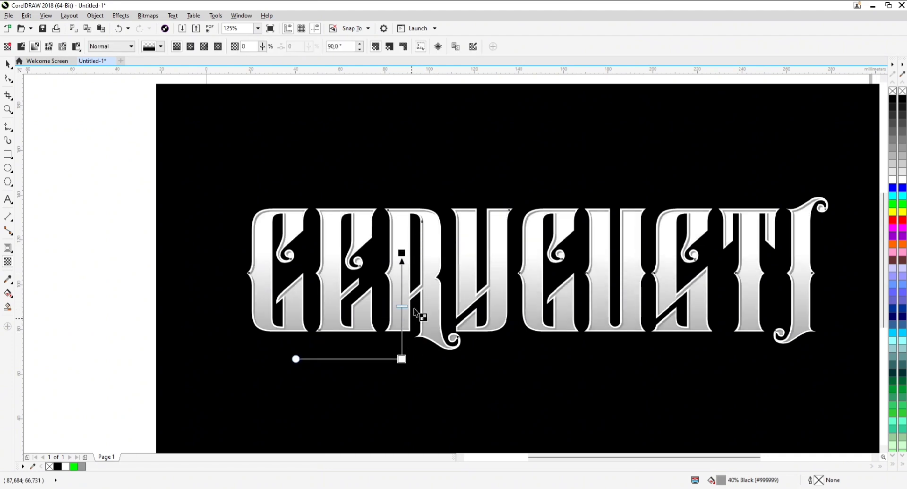
left_click_drag(402, 253, 401, 286)
left_click_drag(402, 359, 401, 346)
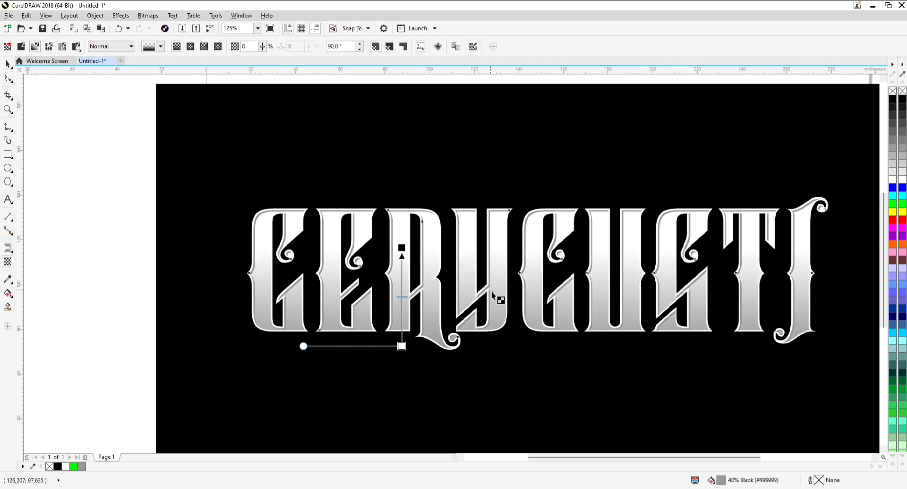
Step: Reverse the front curve's linear transparency to -90° so the grey fades from the upper part down to the letters' base
left_click_drag(491, 299, 370, 299)
mouse_move(275, 347)
left_mouse_down()
mouse_move(282, 220)
mouse_move(277, 350)
left_mouse_up()
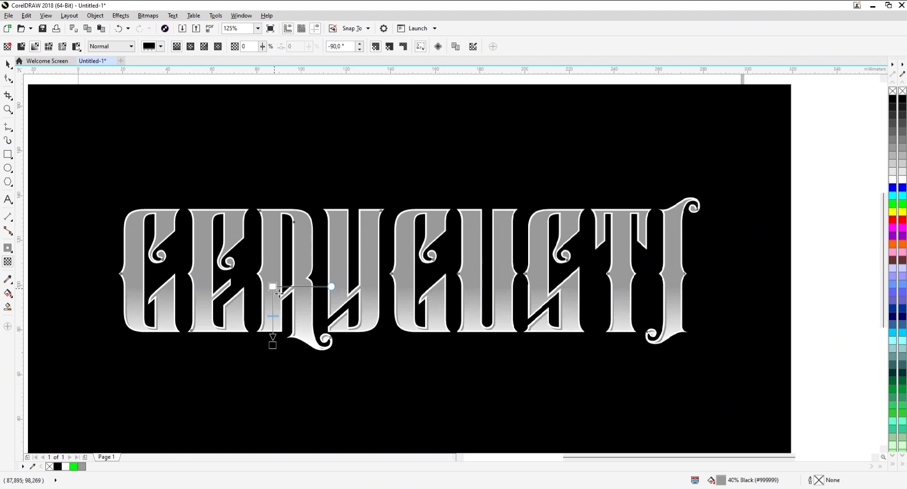
left_click_drag(273, 287, 273, 254)
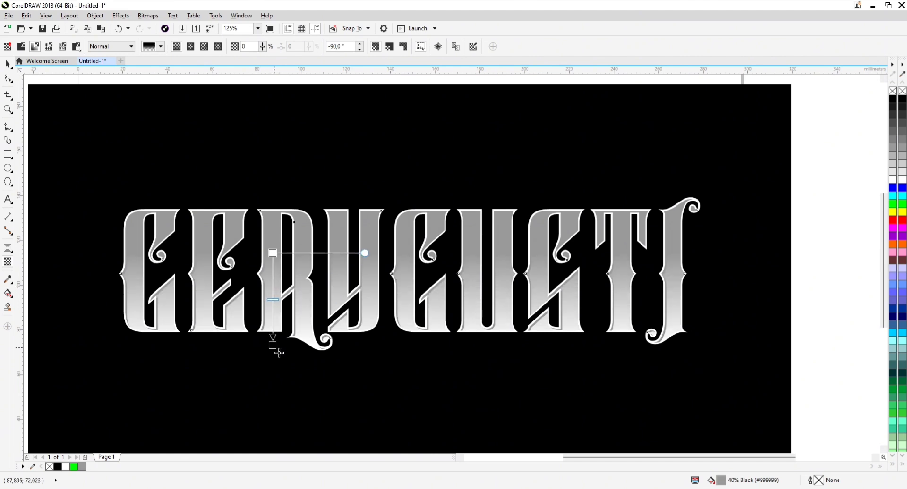
left_click_drag(279, 353, 279, 340)
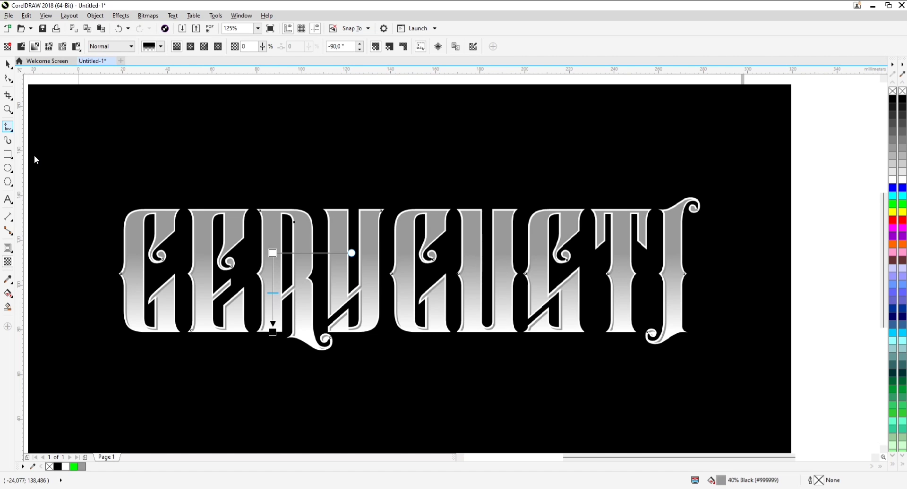
Step: Draw a rectangle about 295 × 55 mm across the lower half of the lettering and give it a green outline
left_click(7, 127)
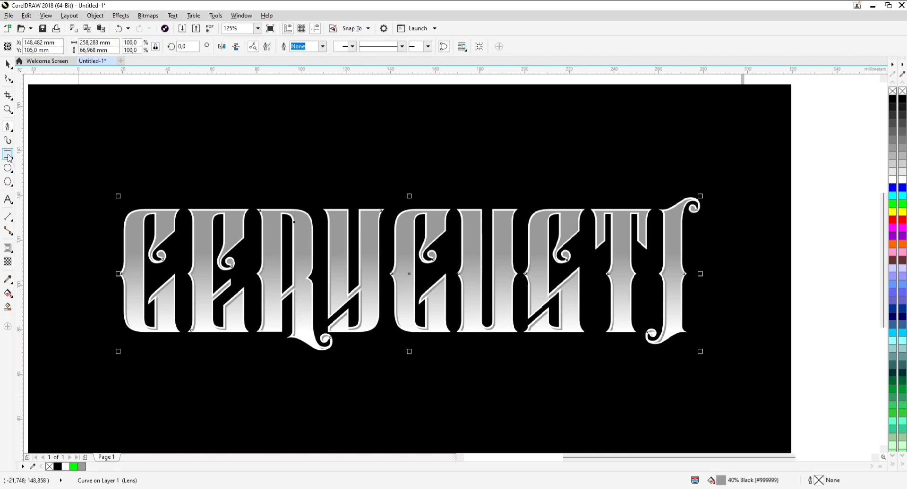
left_click(8, 155)
left_click_drag(80, 394, 738, 272)
left_click(7, 63)
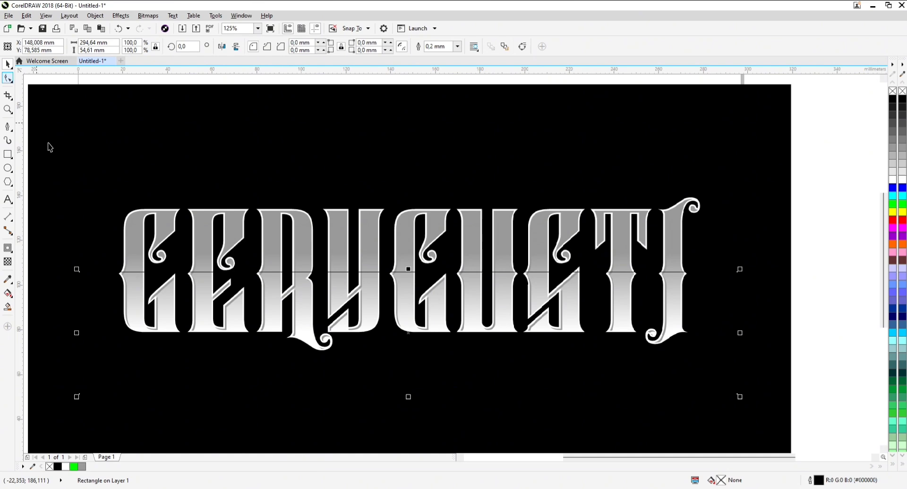
right_click(74, 467)
Step: Move the rectangle down slightly so its upper edge meets the pointed notches at the letters' mid-height
scroll(260, 274, "up", 3)
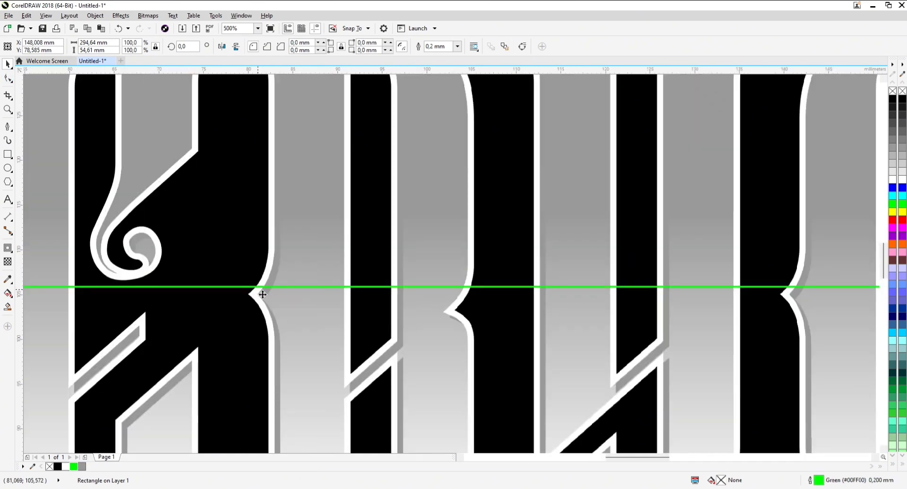
left_click_drag(263, 294, 265, 293)
scroll(264, 293, "down", 3)
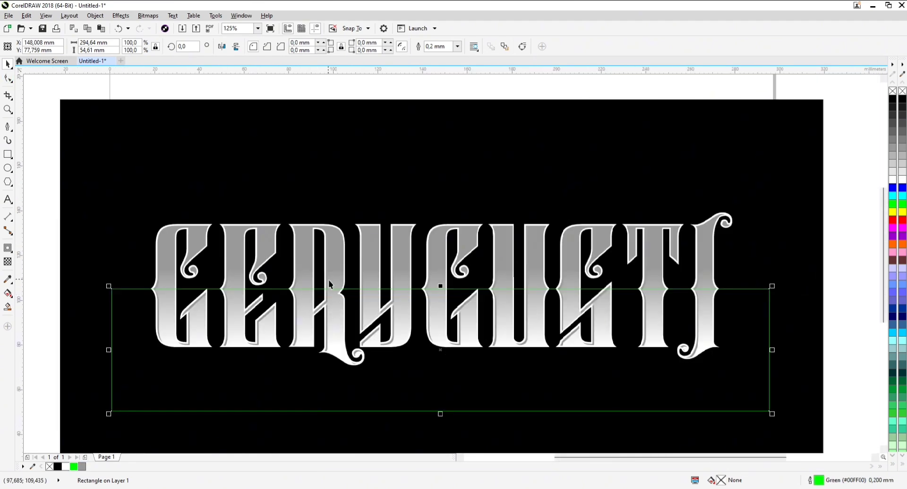
Step: Intersect the rectangle with the transparent grey curve and delete both originals, keeping only the lower-half piece
left_click(337, 266, "shift")
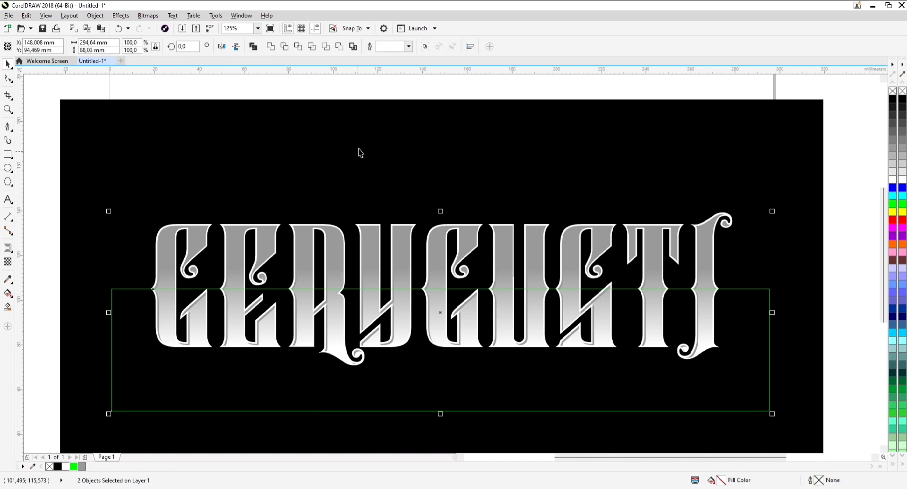
left_click(298, 46)
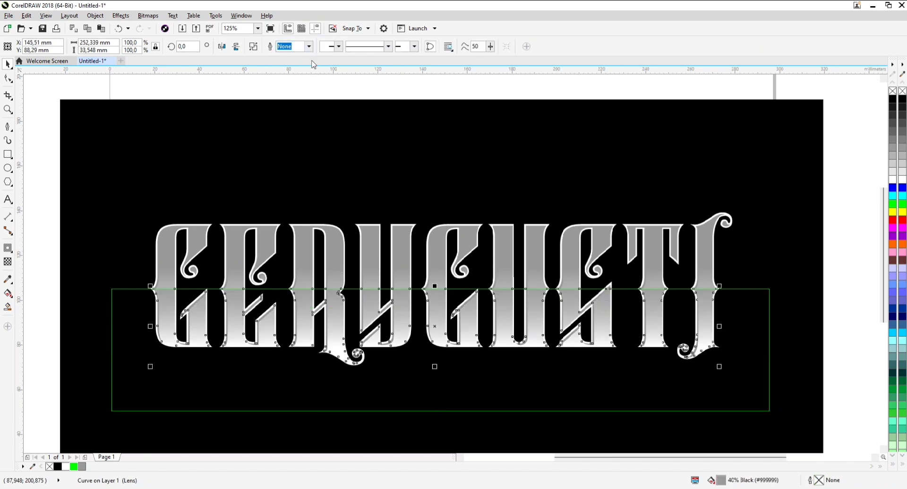
left_click(410, 384)
key("Delete")
left_click(400, 255)
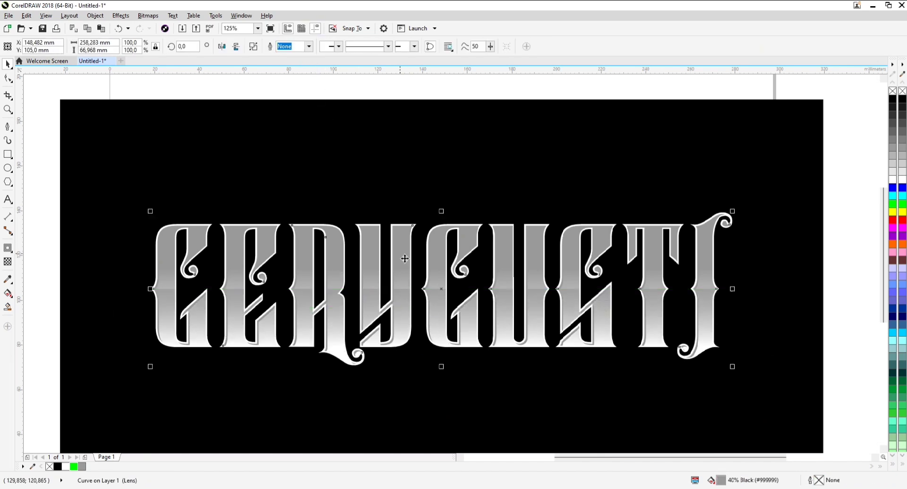
key("Delete")
scroll(415, 304, "down", 2)
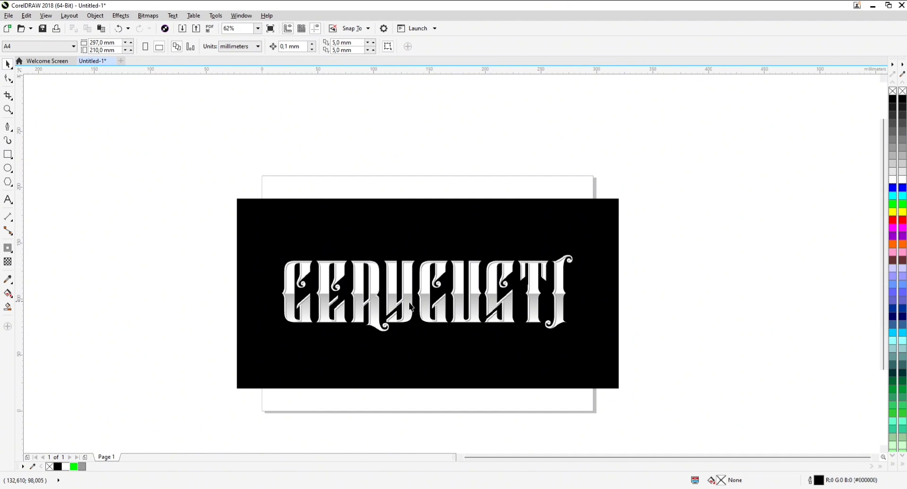
scroll(410, 306, "up", 2)
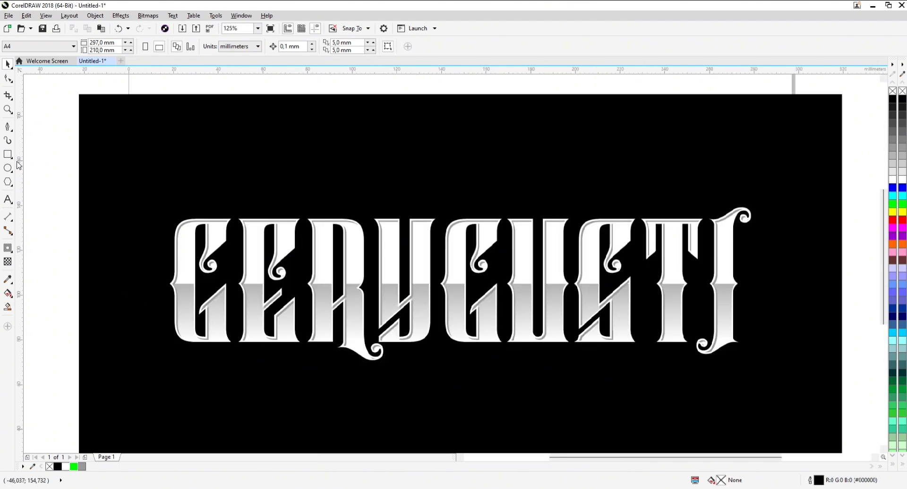
left_click(8, 168)
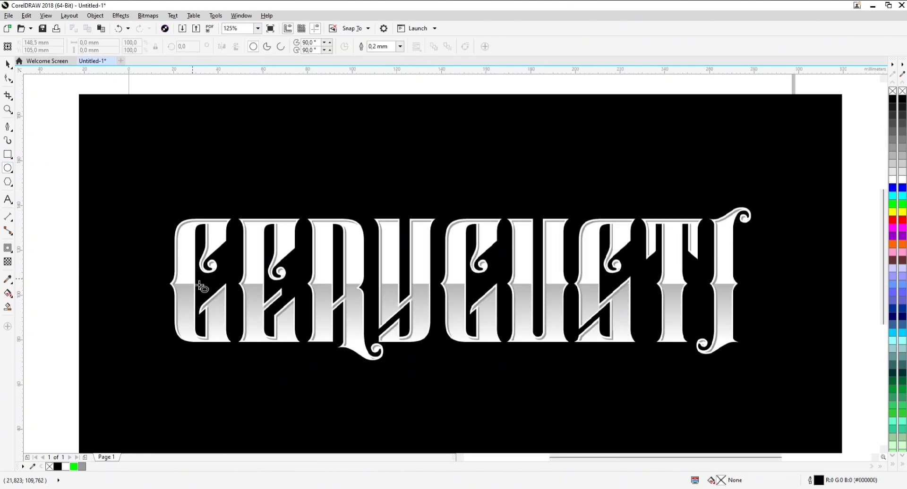
scroll(44, 192, "left", 2)
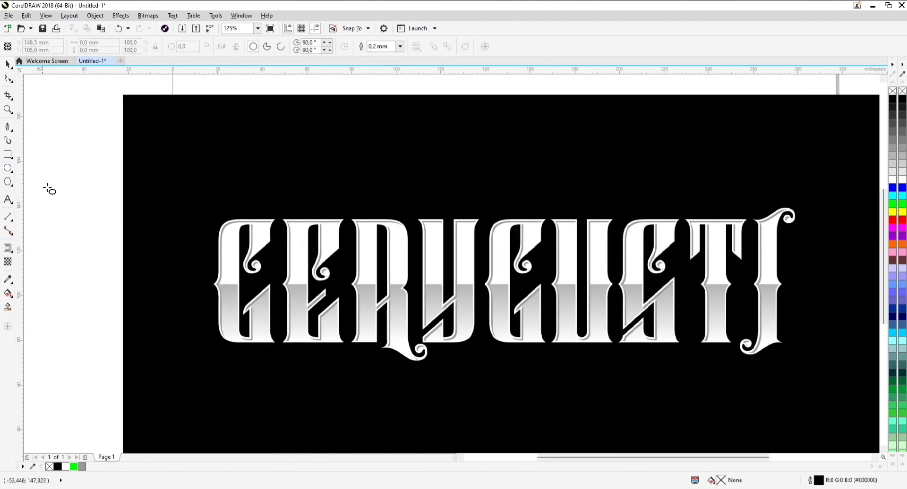
left_click(8, 127)
scroll(232, 289, "up", 4)
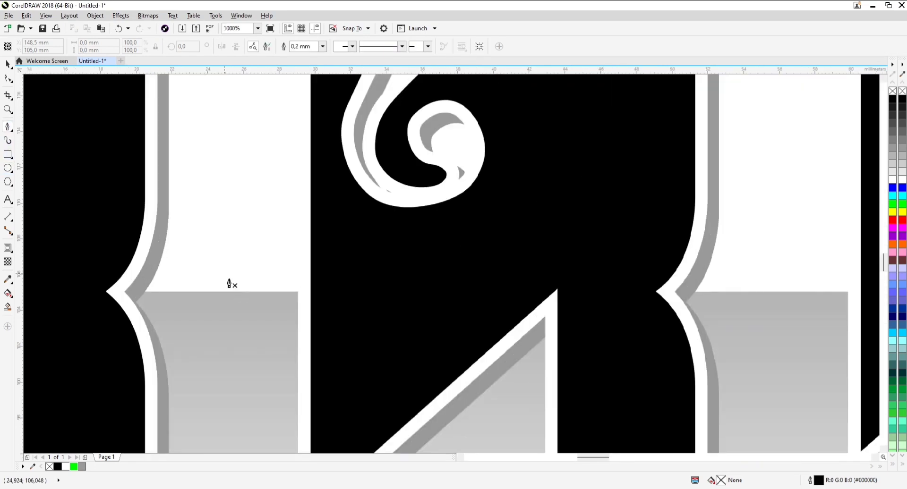
scroll(231, 284, "up", 2)
left_click(225, 225)
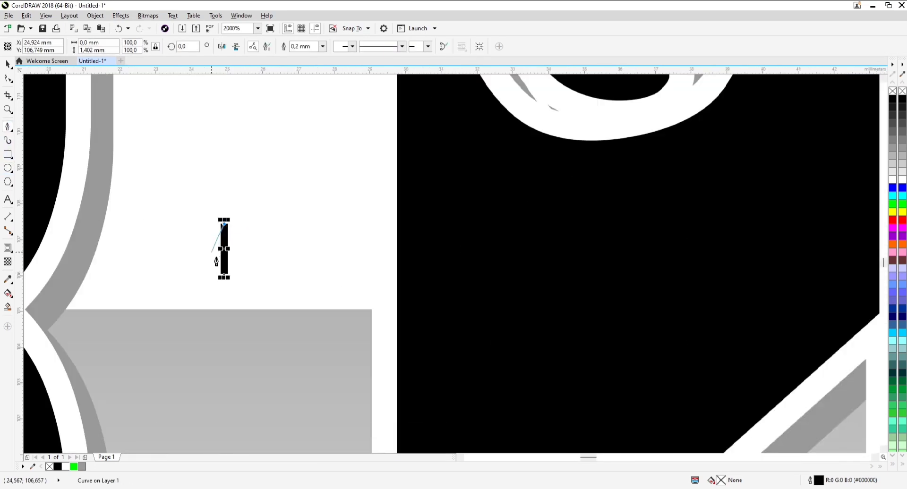
scroll(211, 250, "up", 2)
scroll(216, 265, "down", 4)
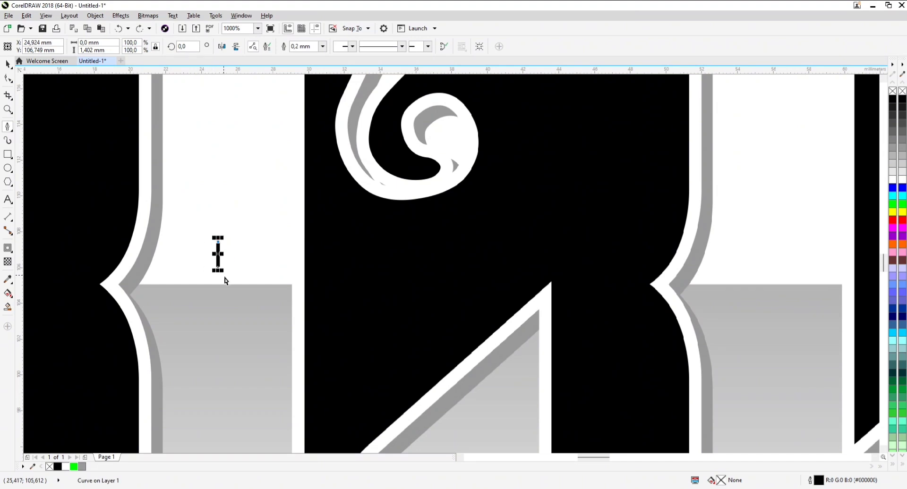
key("ctrl+z")
Step: Draw a closed shape about 1.2 × 1.1 mm with an inward-curving slanted side on the first letter's grey upper edge
scroll(226, 295, "up", 2)
left_click(222, 288)
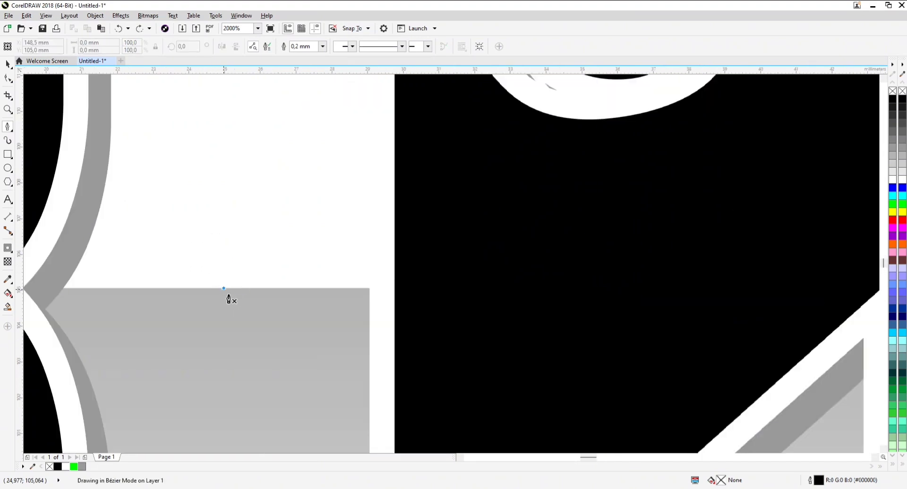
left_click(224, 247)
scroll(212, 273, "up", 2)
left_click_drag(185, 289, 162, 306)
left_click(160, 314)
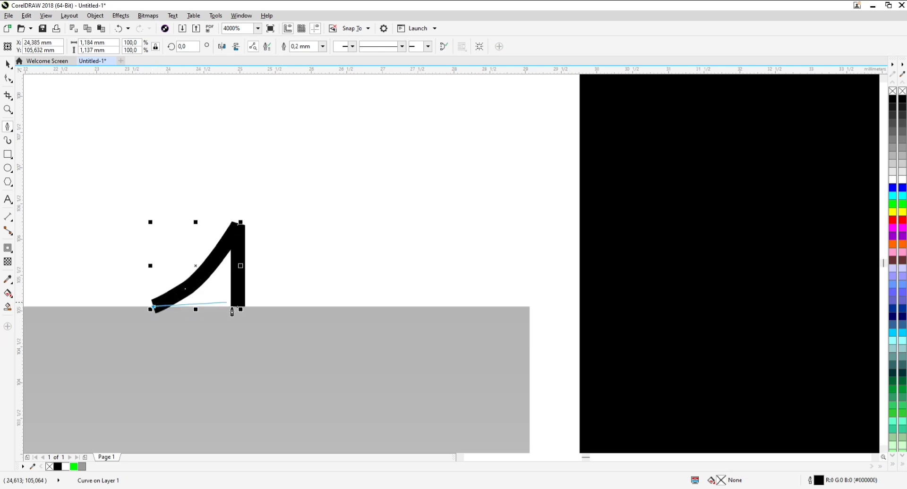
left_click(241, 317)
key("space")
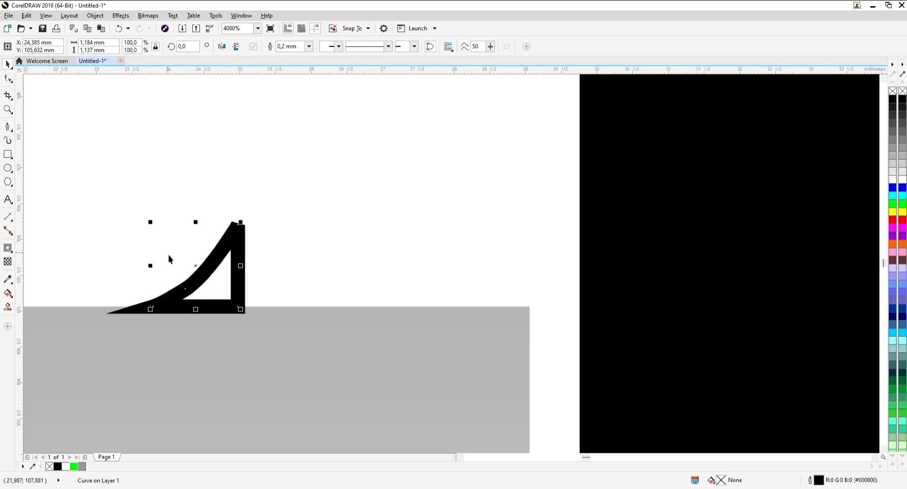
Step: Mirror a copy of the small curved shape to its right side and weld both into one symmetrical peak
left_click_drag(155, 273, 259, 296)
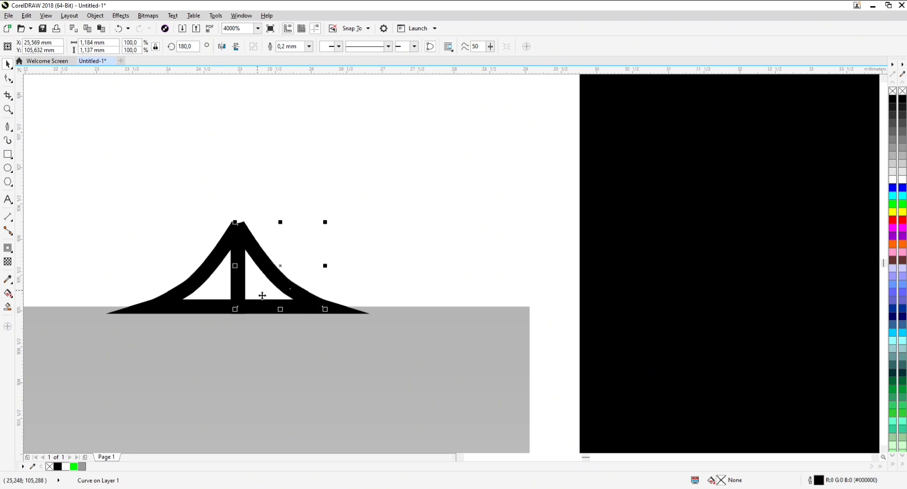
scroll(259, 296, "down", 2)
left_click(270, 46)
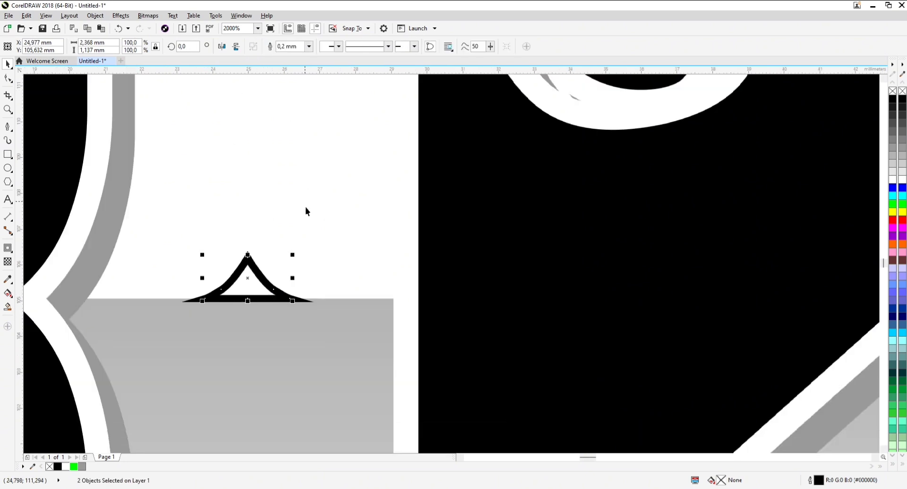
Step: Try mirroring a copy of the peak downward and welding both into a four-pointed star, undoing the weld and deleting the copy
left_click_drag(247, 255, 250, 320)
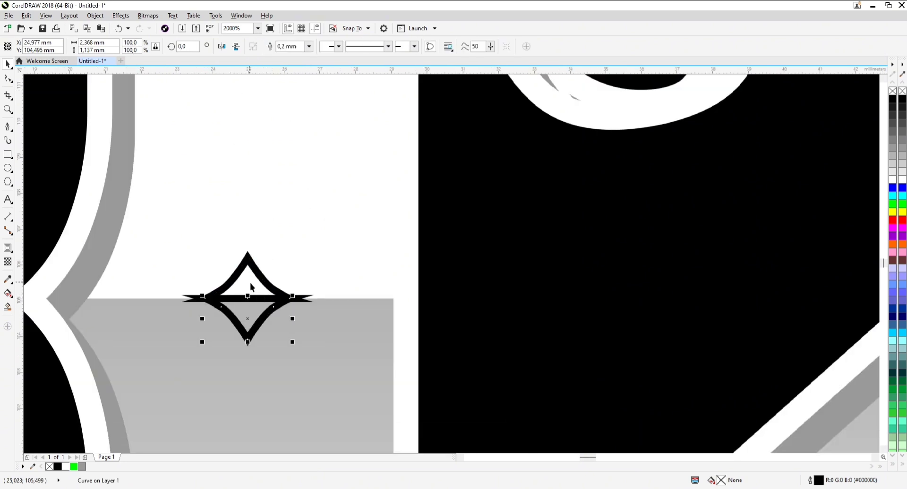
left_click(271, 46)
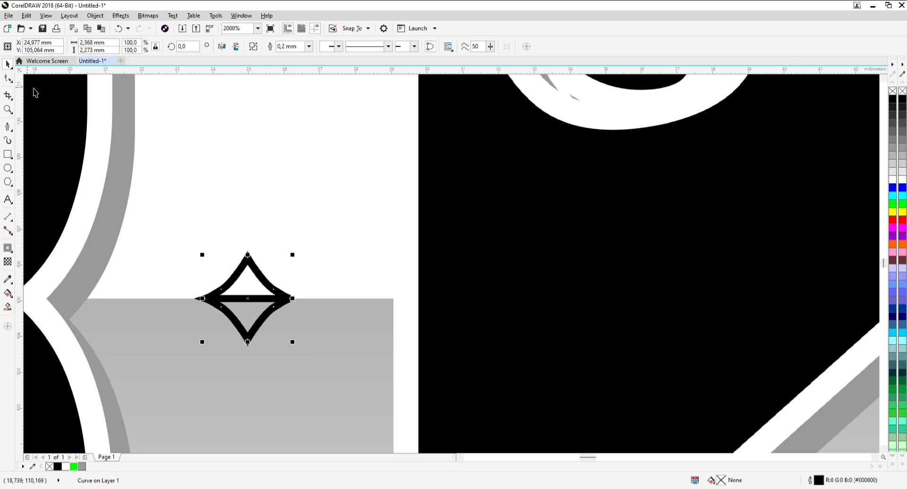
key("ctrl+z")
key("ctrl+z")
left_click_drag(263, 357, 263, 357)
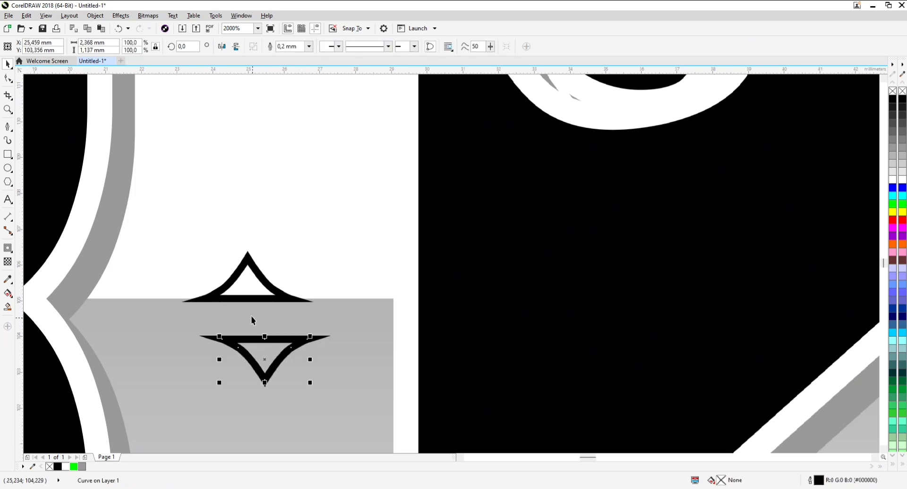
key("Delete")
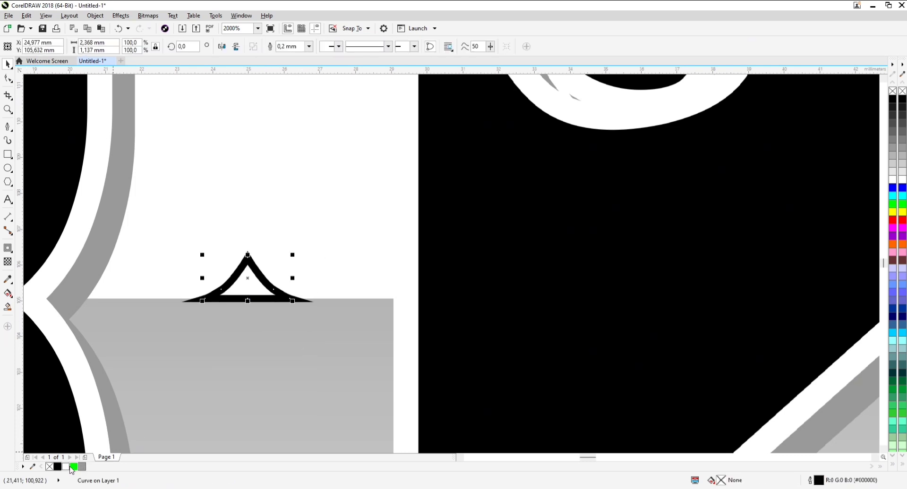
Step: Fill the small peak shape with green, remove its outline and move it up onto the letter's white area
left_click(73, 466)
right_click(49, 467)
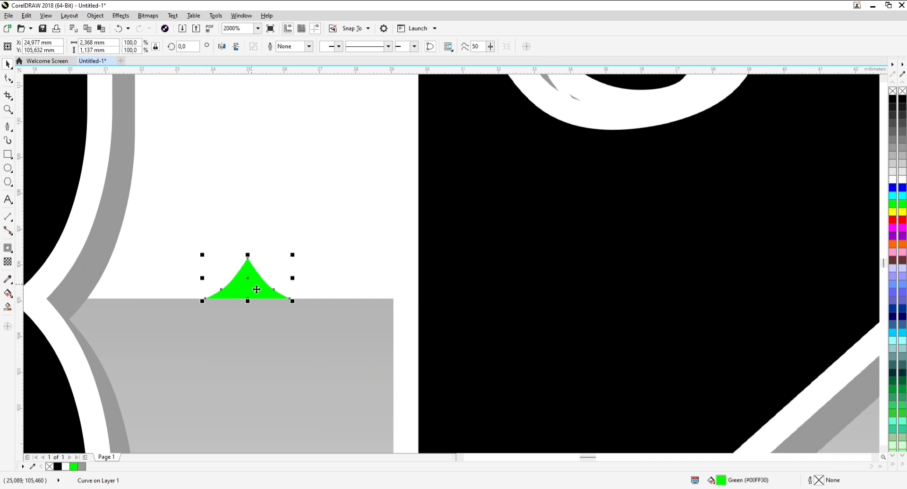
left_click_drag(256, 289, 257, 209)
scroll(241, 206, "up", 2)
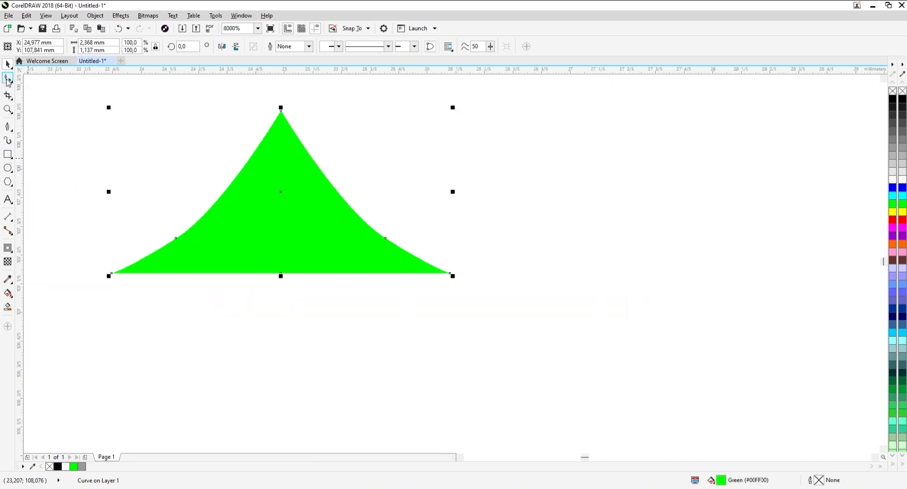
Step: Mirror a copy of the green peak downward and combine both into one four-pointed star about 2.4 × 2.3 mm
left_click(8, 79)
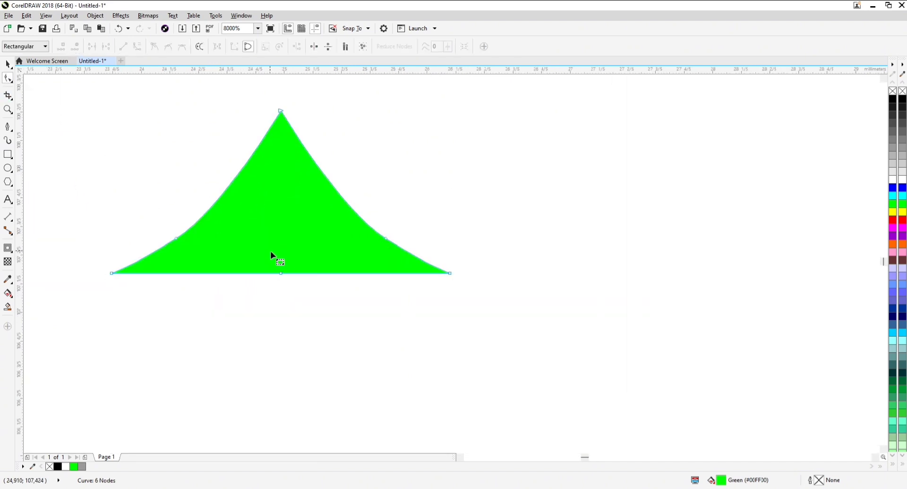
left_click(8, 63)
left_click_drag(281, 106, 291, 303)
left_click(297, 263, "shift")
key("ctrl+l")
scroll(279, 263, "down", 1)
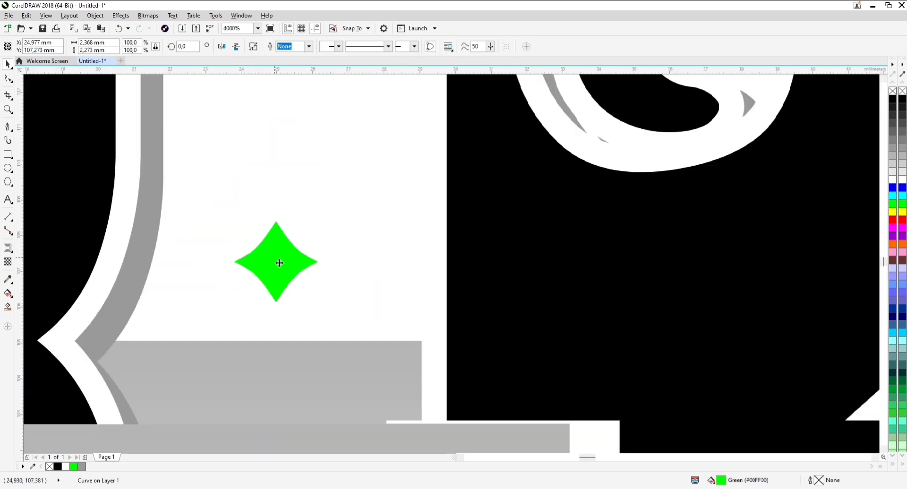
Step: Stretch the star's lower tip straight down into a long spike, making the star about 5.2 mm tall
left_click_drag(279, 263, 313, 264)
key("ctrl+z")
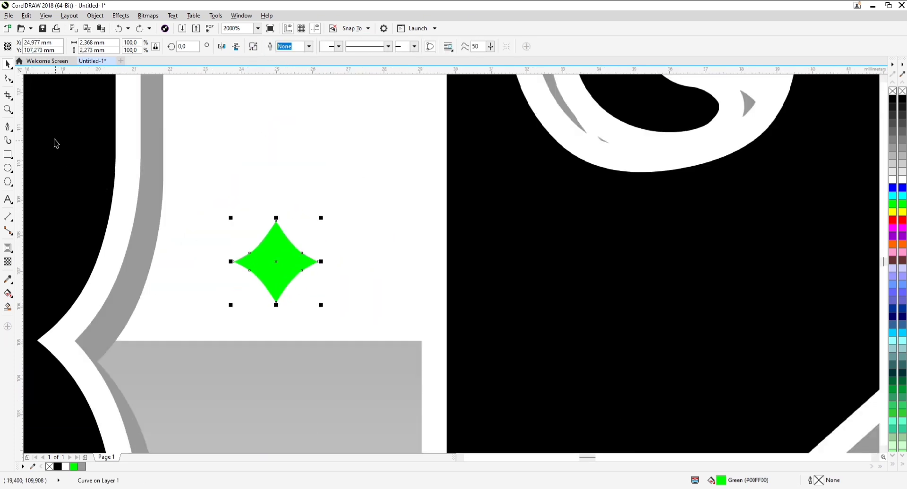
left_click(7, 79)
left_click_drag(277, 303, 276, 405)
left_click(7, 64)
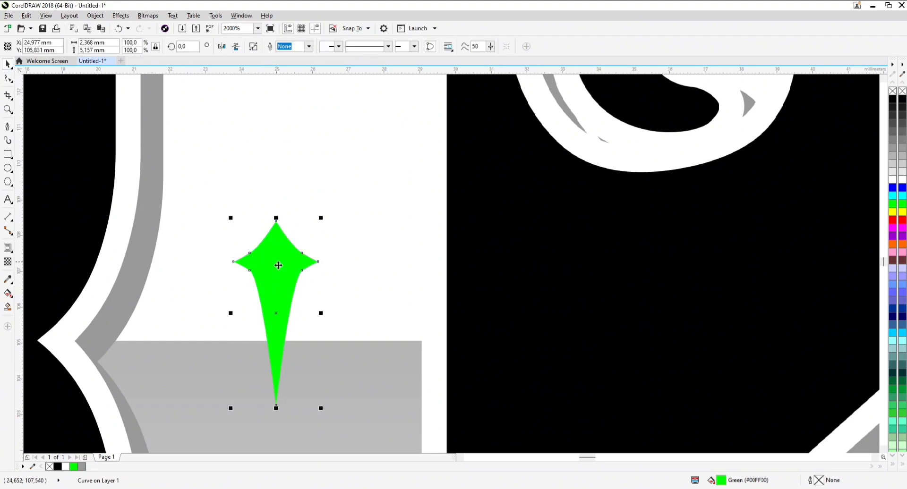
scroll(279, 266, "down", 5)
scroll(278, 266, "up", 5)
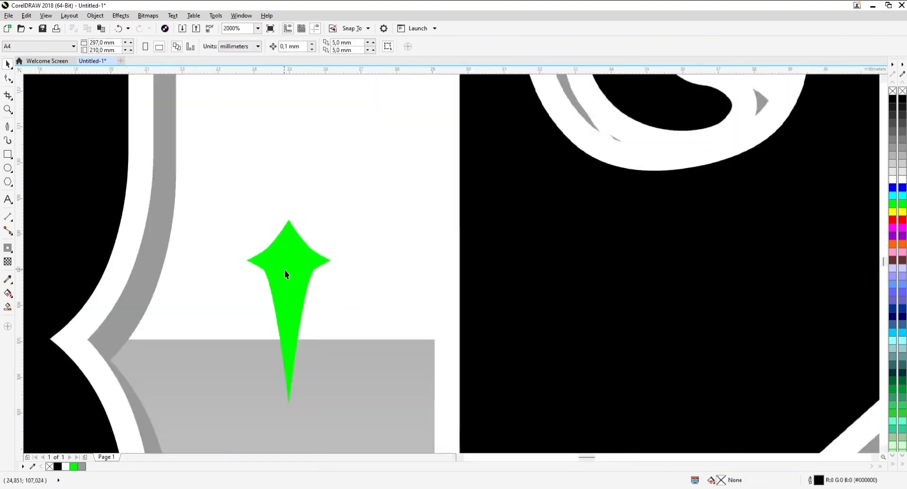
Step: Pull the star's left tip slightly outward along the horizontal axis to sharpen it
left_click(8, 79)
scroll(283, 263, "up", 2)
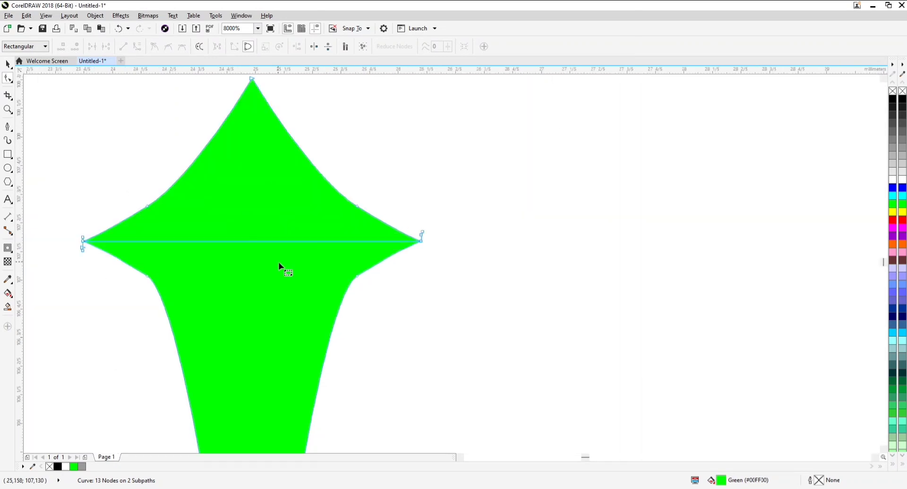
left_click_drag(85, 244, 28, 238)
key("ctrl+z")
scroll(216, 243, "up", 2)
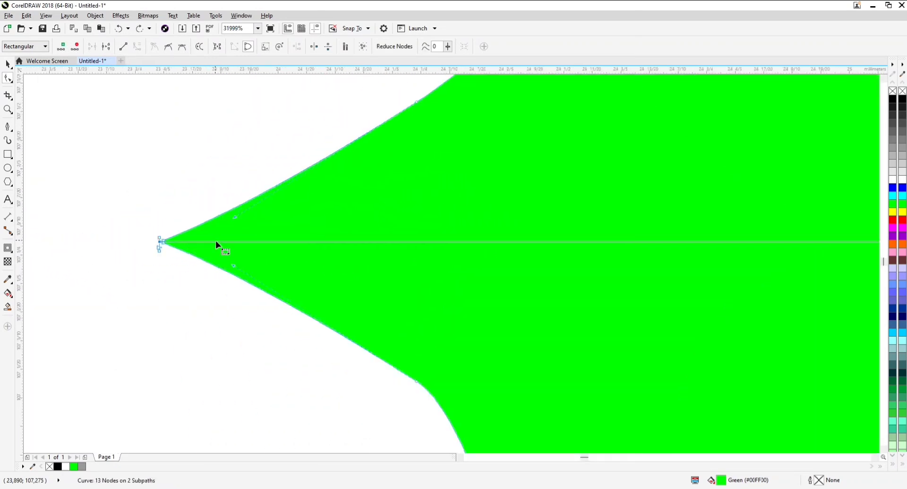
left_click_drag(162, 246, 95, 242)
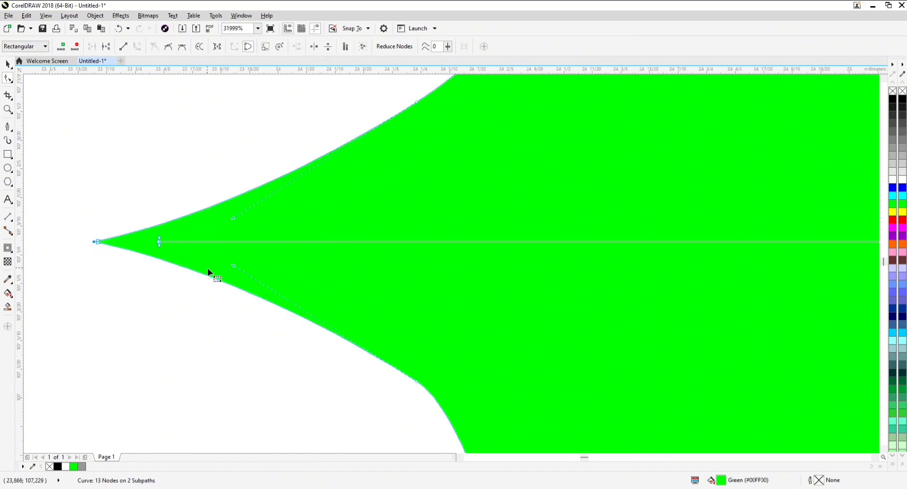
Step: Try pulling the star's right tip outward and undo the change
scroll(297, 280, "down", 2)
left_click_drag(556, 270, 634, 291)
scroll(565, 272, "up", 1)
key("ctrl+z")
key("ctrl+z")
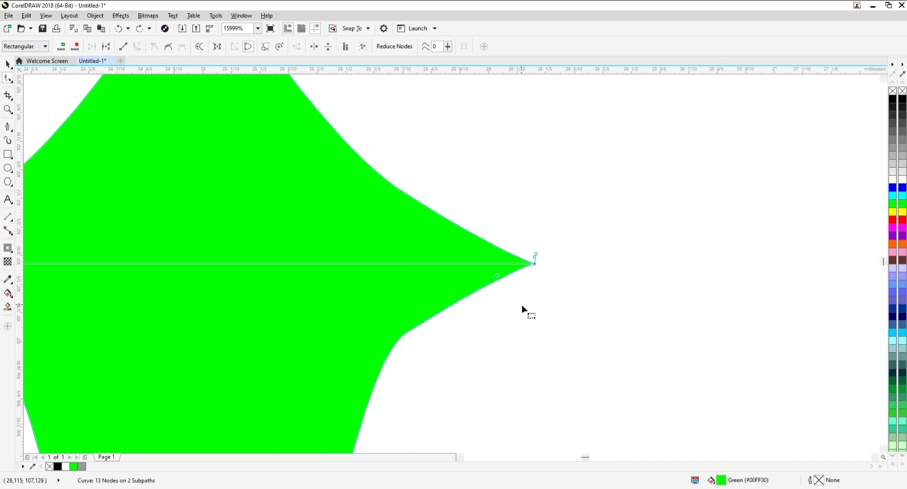
Step: Delete the leftover overlapping nodes at the star's side tips to remove the line across its middle
scroll(523, 309, "down", 2)
scroll(357, 299, "up", 1)
key("Delete")
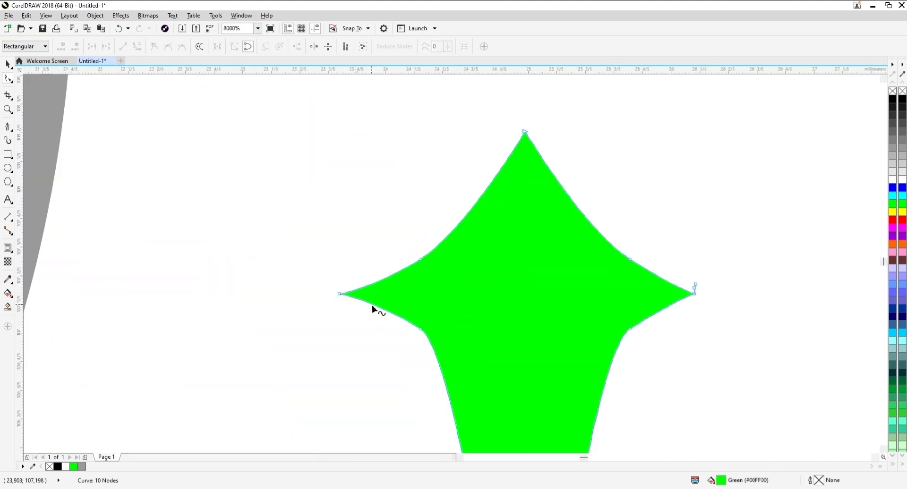
scroll(680, 297, "up", 1)
key("Delete")
Step: Pull the star's right tip outward to match the left tip, making the star about 2.7 mm wide
left_click_drag(651, 297, 669, 297)
scroll(613, 309, "down", 2)
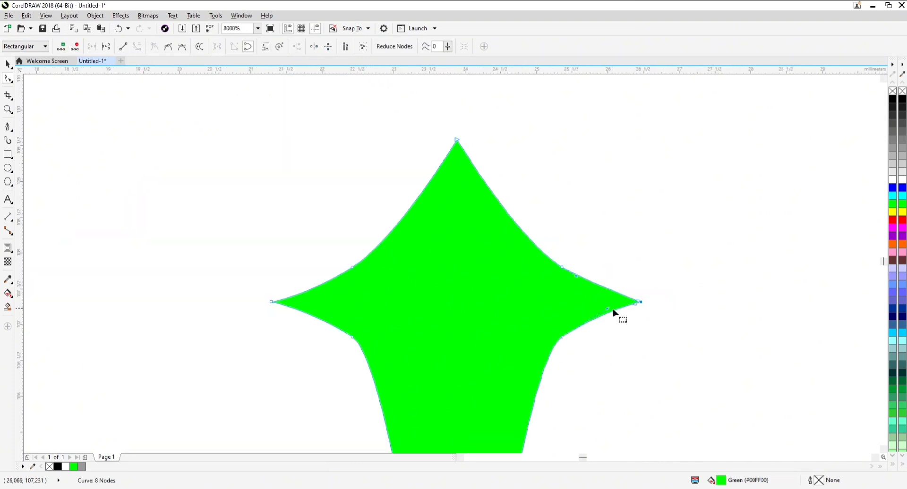
left_click(8, 64)
left_click(9, 79)
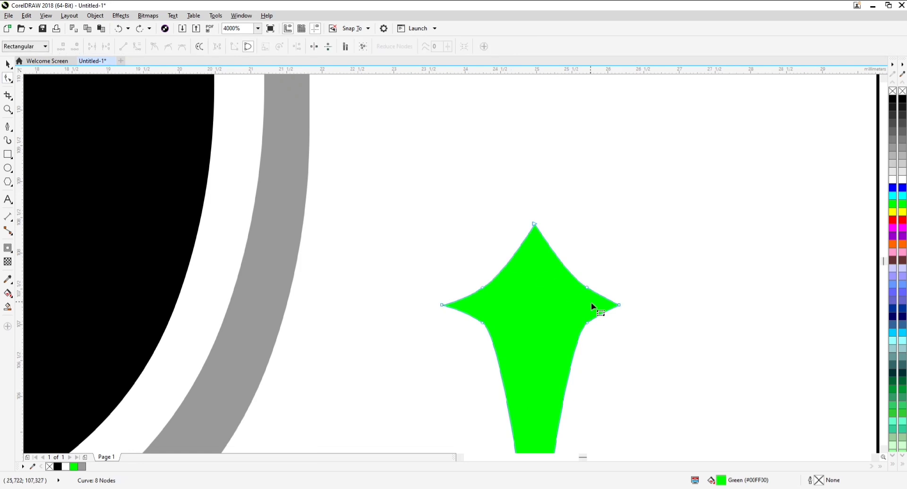
left_click_drag(614, 306, 488, 281)
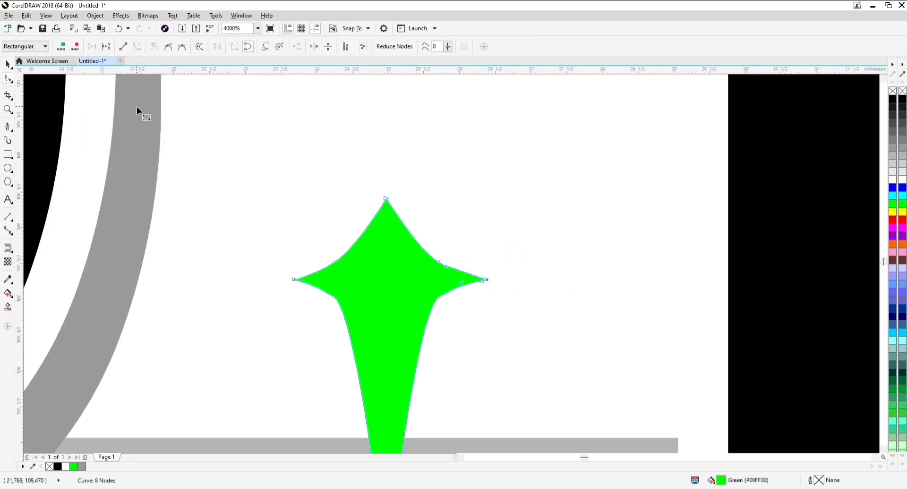
left_click(7, 64)
Step: Enlarge the star to about 3.2 × 7 mm and change its fill to black
scroll(454, 222, "down", 6)
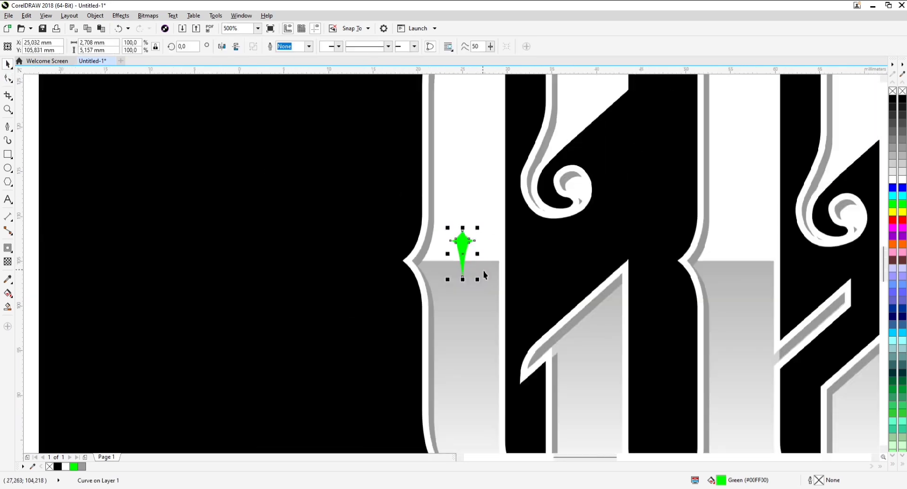
left_click(383, 228)
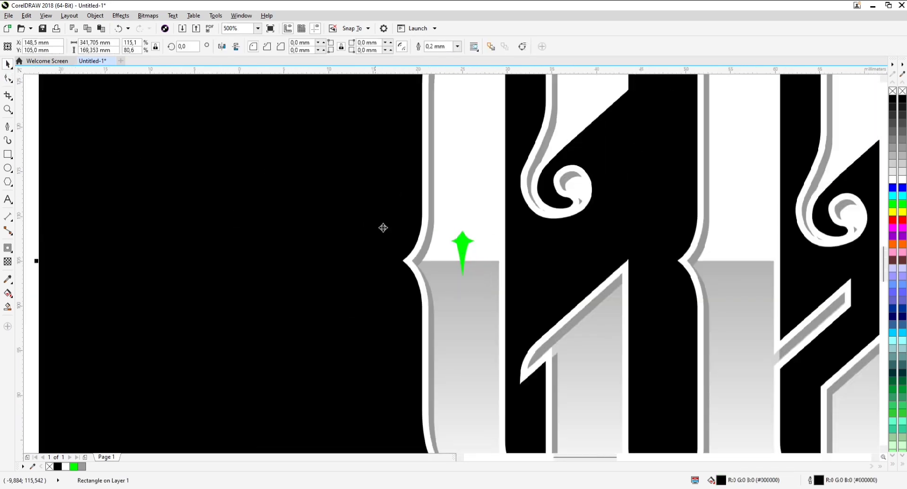
left_click(463, 256)
scroll(463, 257, "up", 5)
left_click_drag(466, 304, 522, 338)
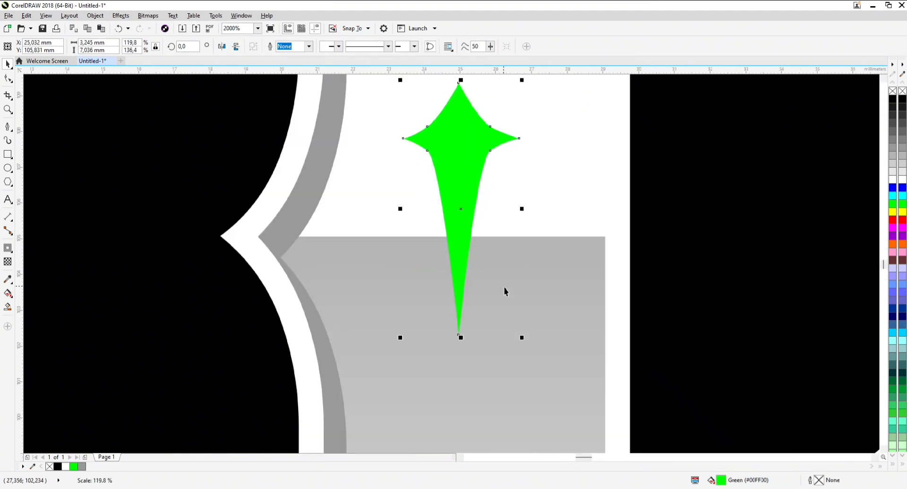
scroll(476, 277, "down", 2)
left_click(58, 466)
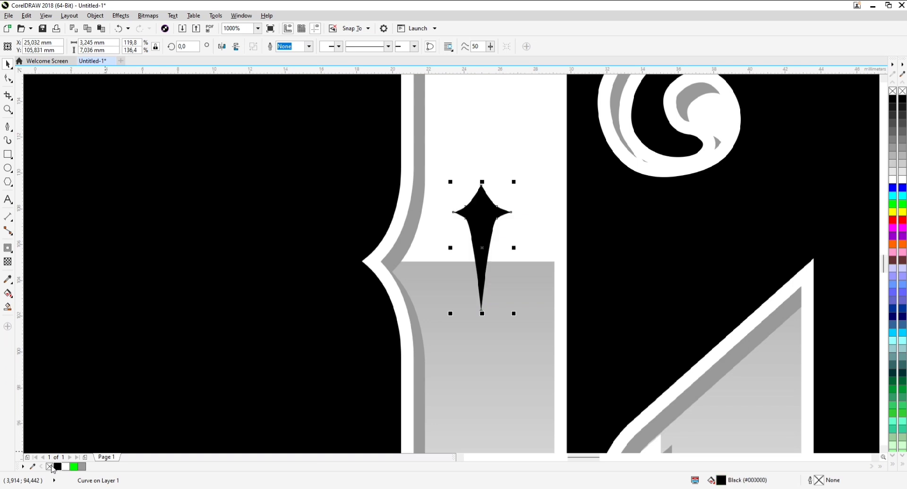
Step: Move the star onto the gradient's upper edge and enlarge it to about 4.6 × 8.5 mm, lengthening its top and side tips
left_click_drag(498, 246, 497, 278)
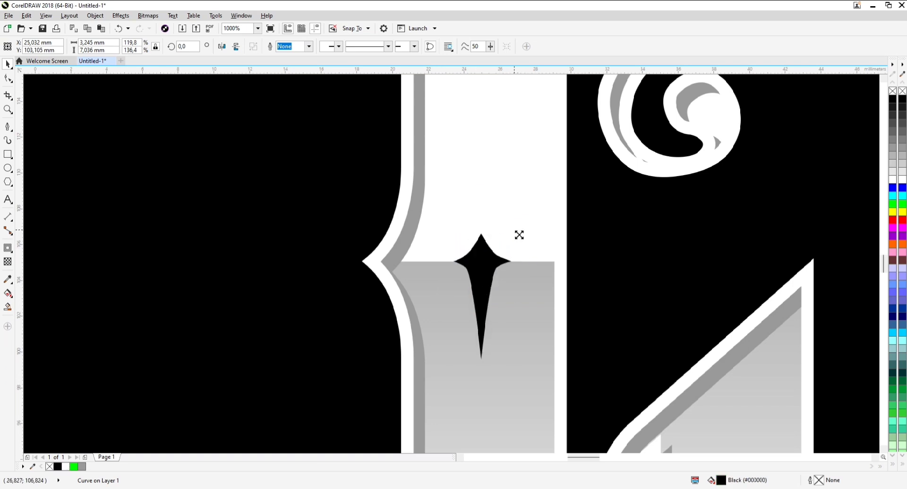
left_click_drag(519, 235, 528, 228)
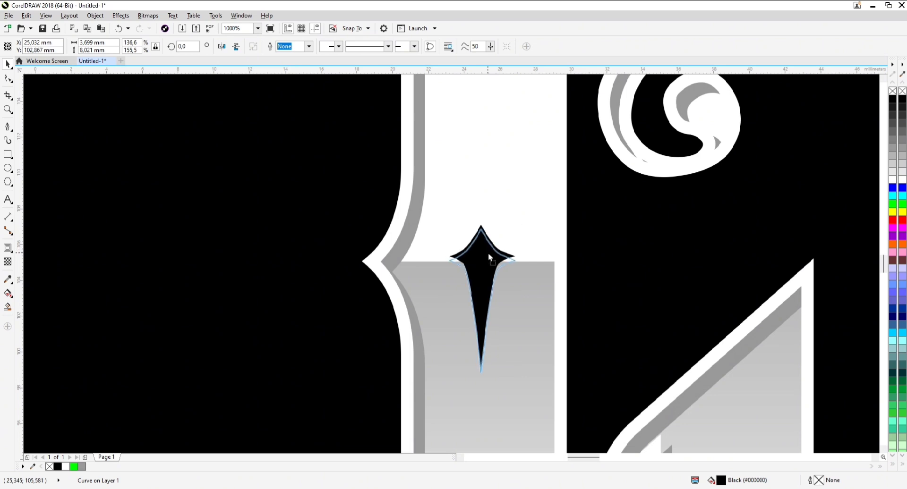
left_click(8, 78)
scroll(471, 216, "up", 2)
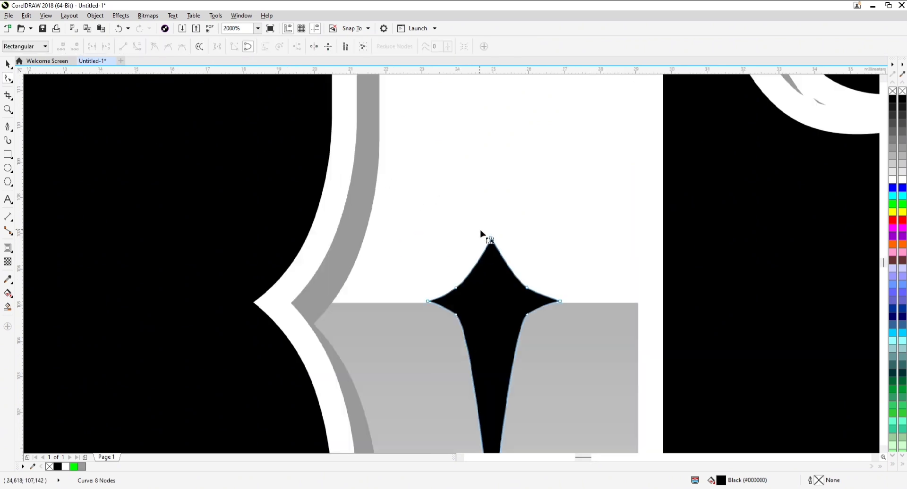
left_click_drag(492, 239, 491, 221)
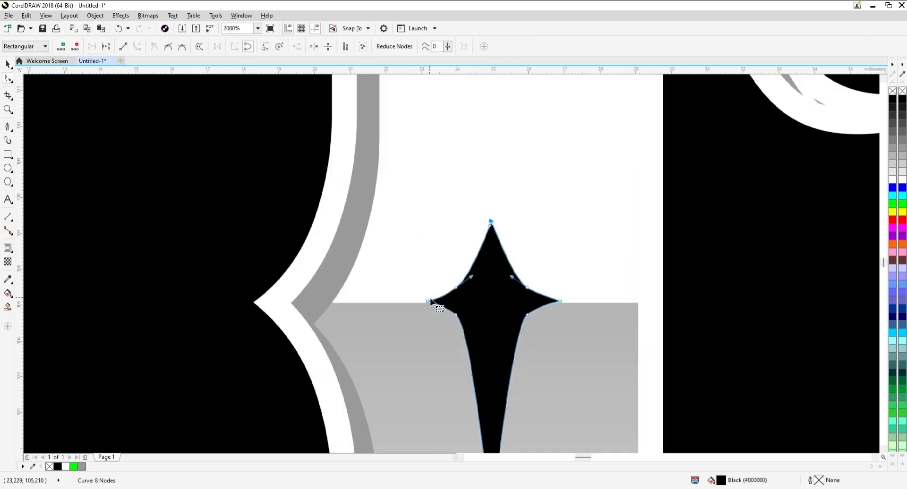
left_click_drag(427, 301, 409, 300)
left_click_drag(560, 302, 573, 302)
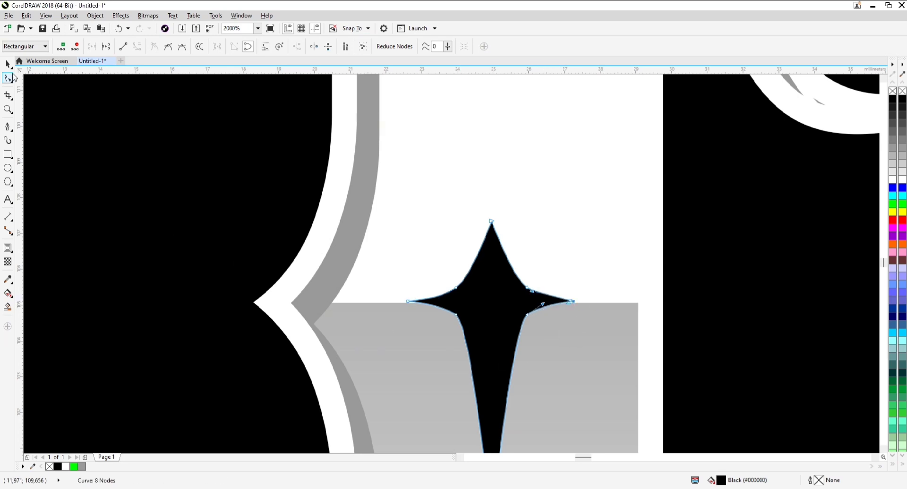
left_click(9, 65)
Step: Place evenly spaced copies of the black star on the second letter, the third letter and the fourth letter's left stem
scroll(496, 236, "down", 2)
left_click_drag(548, 266, 404, 284)
scroll(274, 268, "down", 1)
left_click_drag(466, 294, 348, 295)
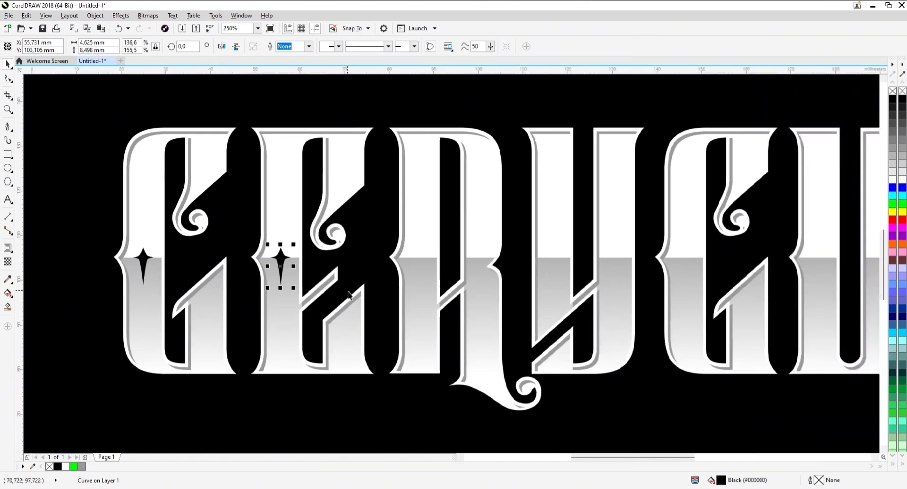
key("ctrl+r")
scroll(480, 255, "up", 1)
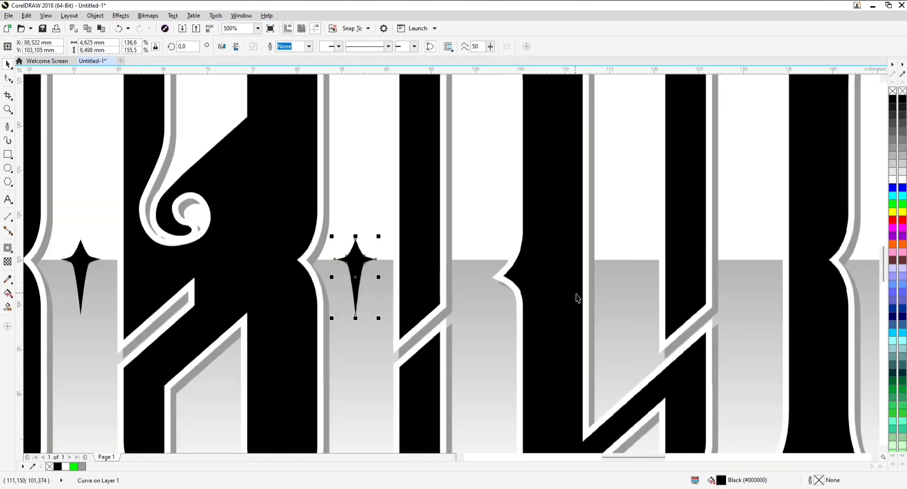
key("ctrl+r")
left_click_drag(640, 270, 518, 286)
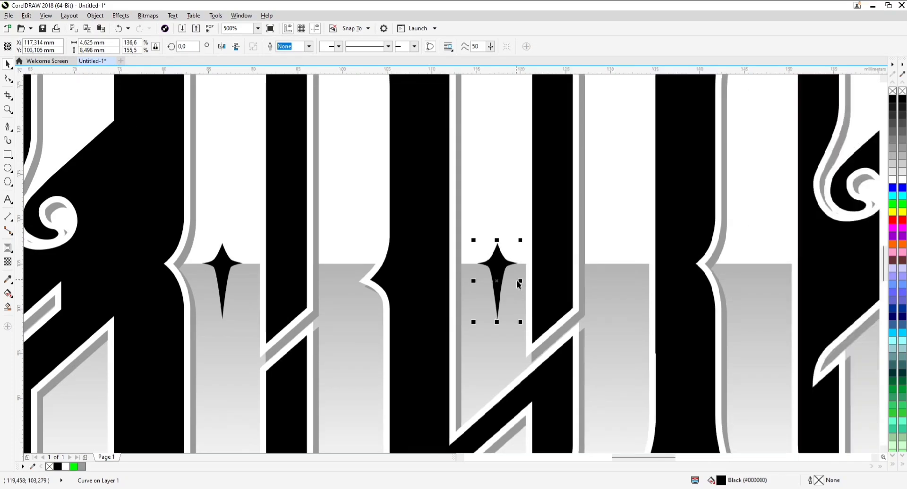
Step: Add star copies at the same height on the fourth letter's right stem and on the fifth letter
scroll(518, 285, "down", 1)
left_click_drag(593, 299, 414, 297)
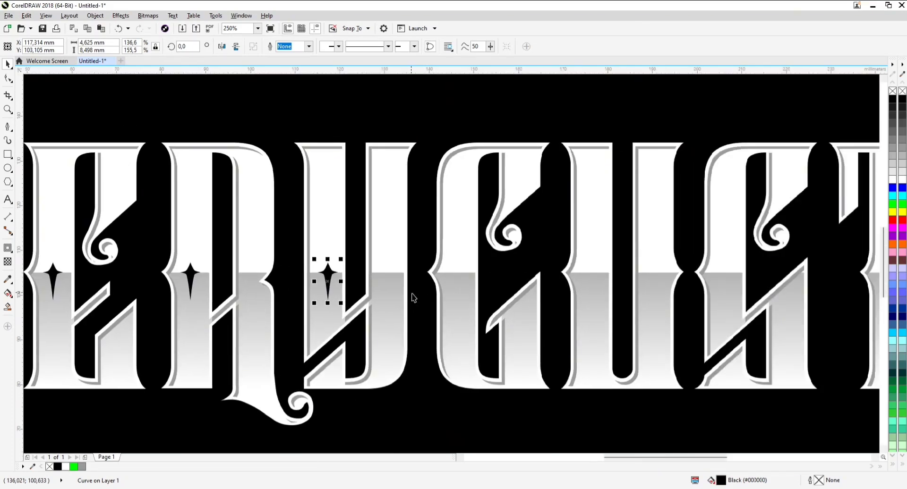
key("ctrl+r")
scroll(413, 298, "up", 1)
left_click_drag(475, 282, 314, 283)
scroll(324, 283, "up", 2)
scroll(326, 283, "down", 2)
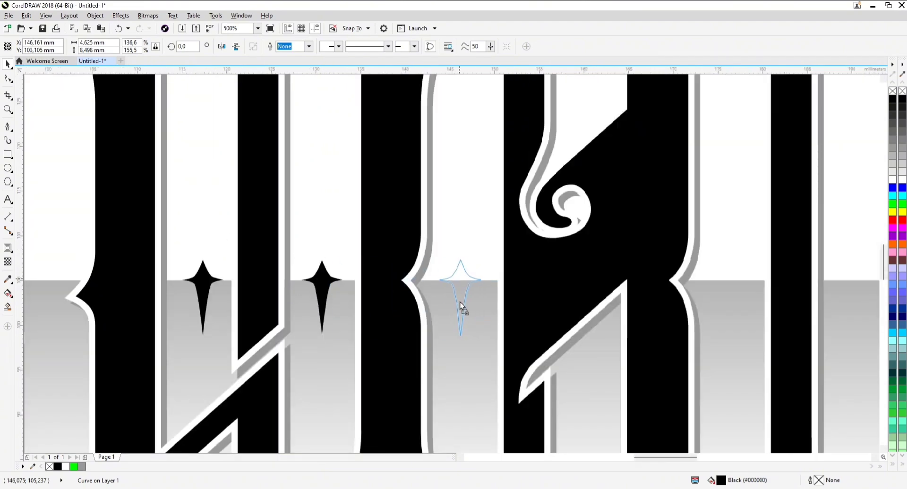
Step: Copy the star onto the stems of the remaining letters, centring the final copy on the last letter's gradient edge
scroll(461, 306, "down", 1)
left_click_drag(461, 306, 476, 319)
scroll(476, 320, "right", 3)
left_click_drag(320, 311, 562, 317)
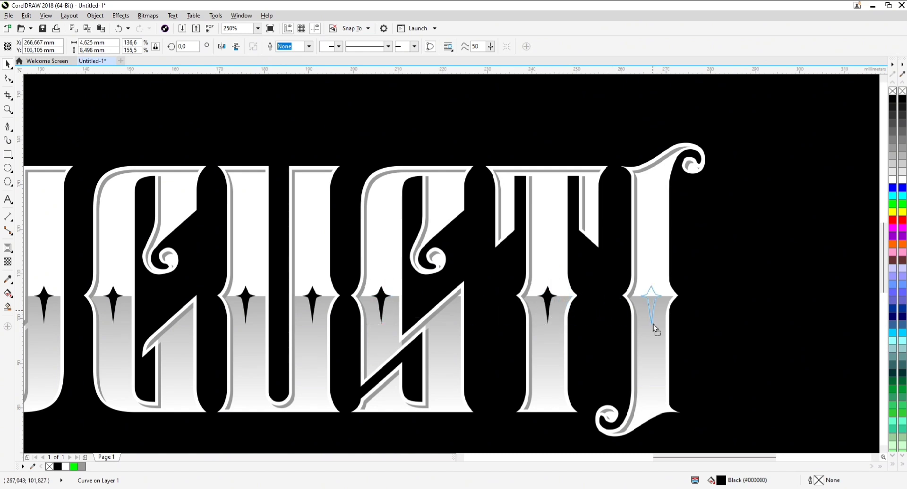
left_click_drag(654, 326, 649, 327)
scroll(648, 328, "down", 4)
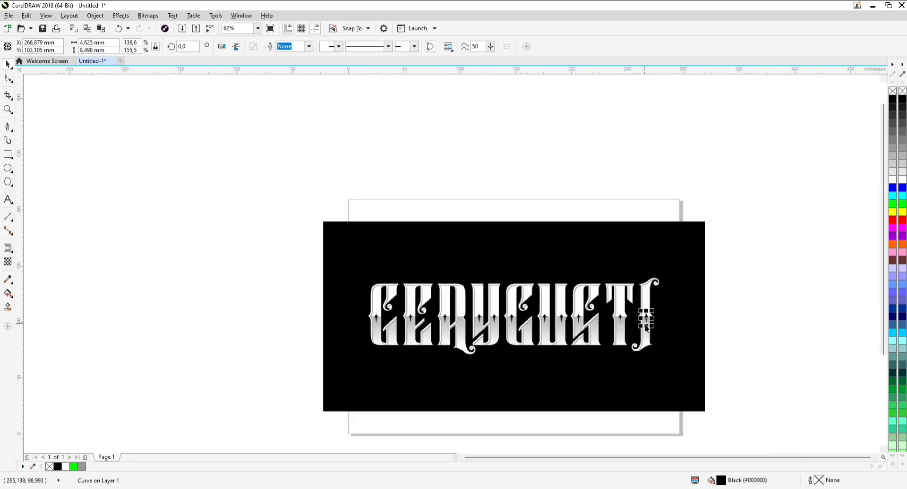
left_click(277, 326)
Step: Draw a circle about 0.77 mm wide above the first letter's star, filled with 40% black and without an outline
left_click(8, 169)
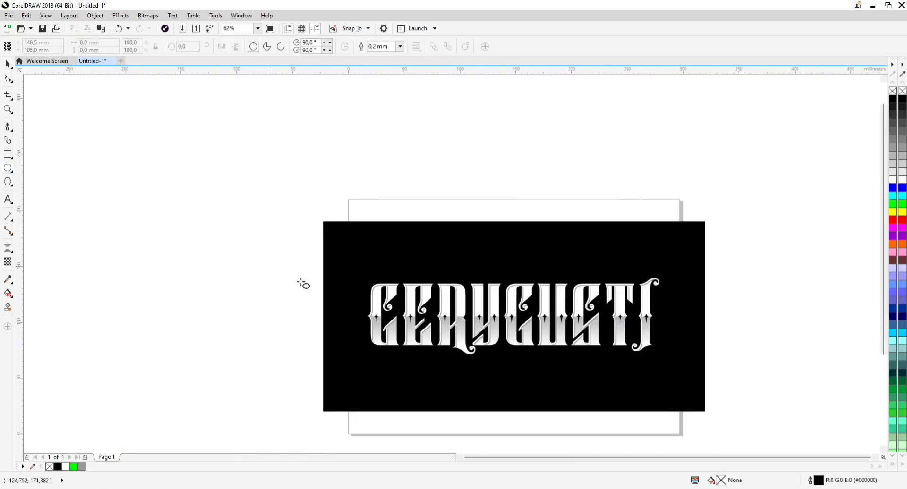
scroll(383, 315, "up", 8)
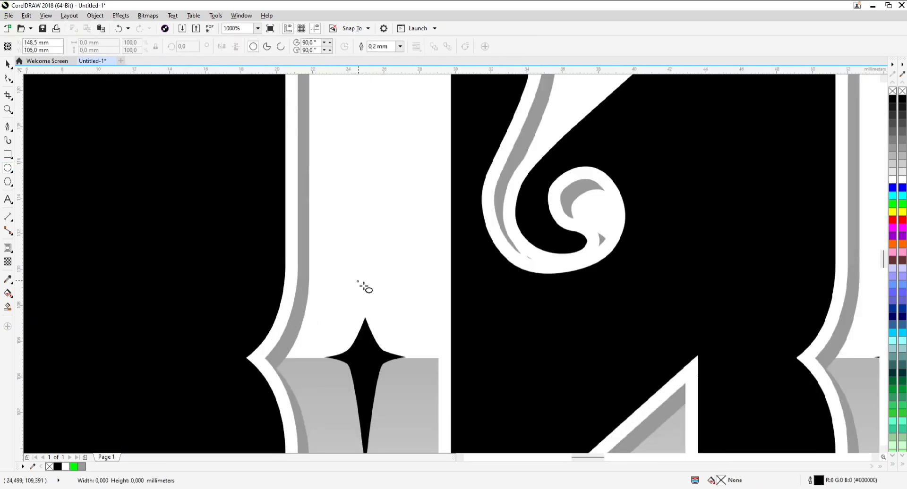
left_click_drag(353, 277, 374, 298)
left_click(8, 65)
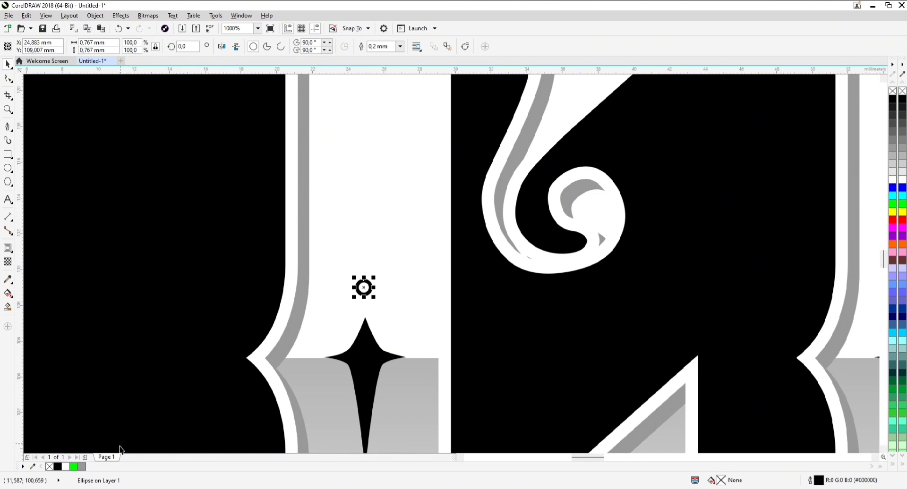
left_click(82, 467)
right_click(50, 466)
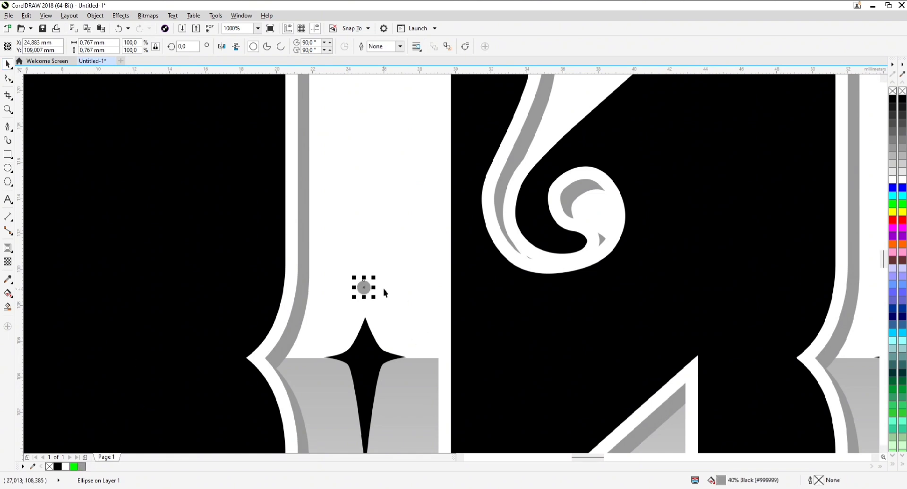
Step: Enlarge the grey circle to about 2.3 mm around its centre and centre it horizontally over the first letter's star
left_click_drag(379, 281, 387, 264)
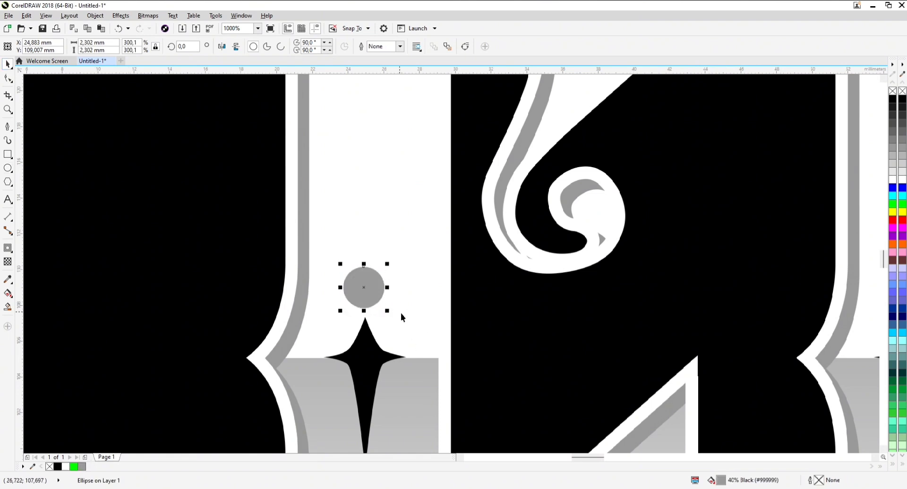
left_click(374, 352, "shift")
key("c")
left_click(207, 288)
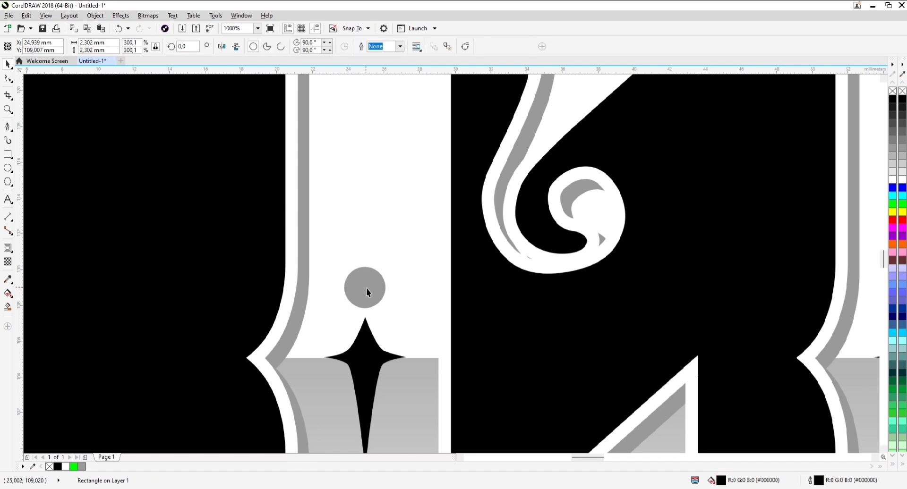
Step: Reduce the grey circle to about 2.04 mm and add a concentric copy about 1.64 mm wide, filled white
left_click(366, 288)
scroll(385, 281, "up", 1)
left_click_drag(394, 254, 383, 268)
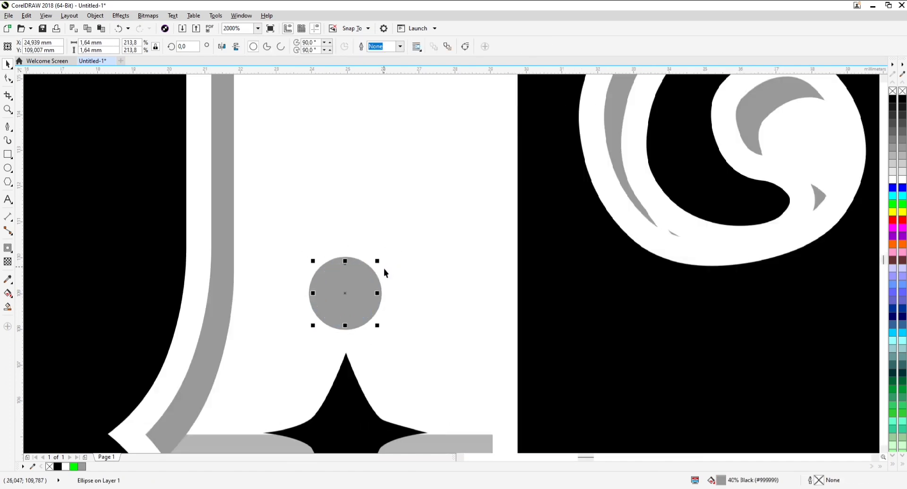
left_click(66, 466)
scroll(366, 289, "up", 1)
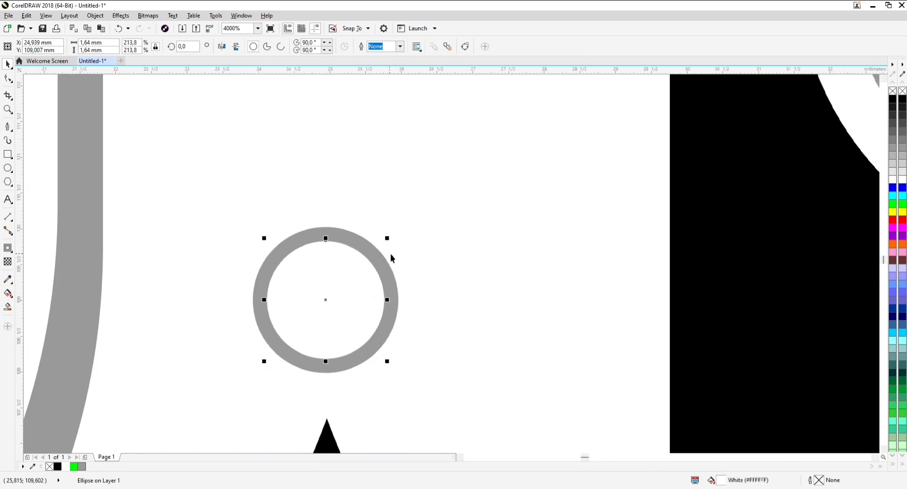
left_click(388, 242)
left_click(359, 287)
left_click_drag(388, 239, 385, 260)
key("ctrl+z")
Step: Give the white inner circle a green hairline outline
right_click(74, 466)
key("ctrl+z")
left_click(400, 47)
left_click(403, 78)
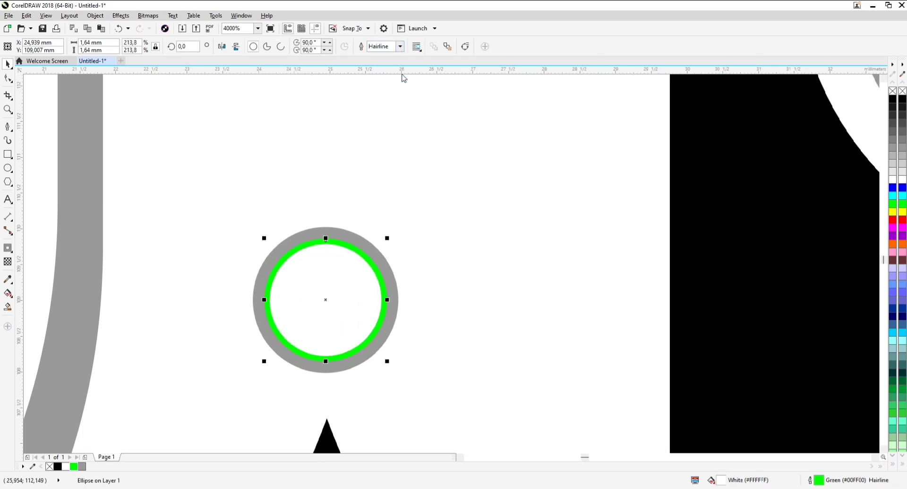
left_click_drag(387, 238, 378, 255)
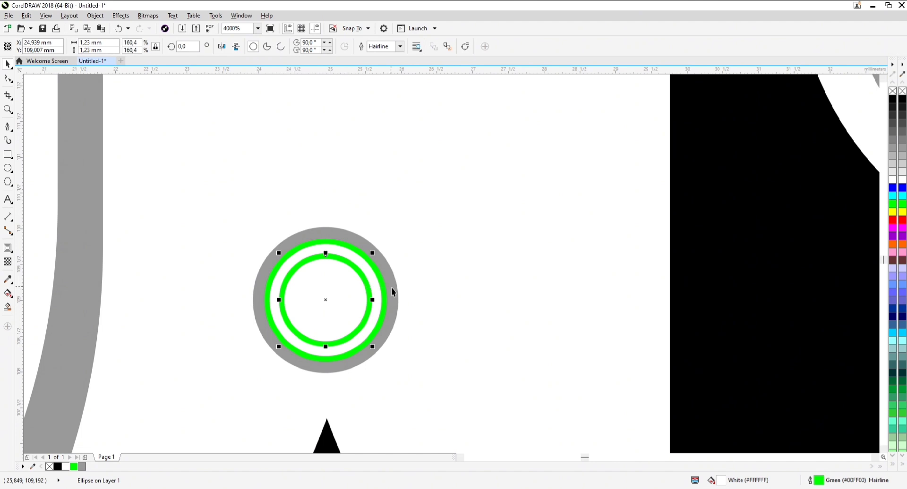
key("ctrl+z")
Step: Trim the white circle into a crescent about 1.45 × 1.6 mm with a duplicate offset down-left, and delete the duplicate
left_click_drag(366, 288, 217, 291)
left_click(355, 247, "shift")
left_click(290, 50)
key("Delete")
left_click(371, 301)
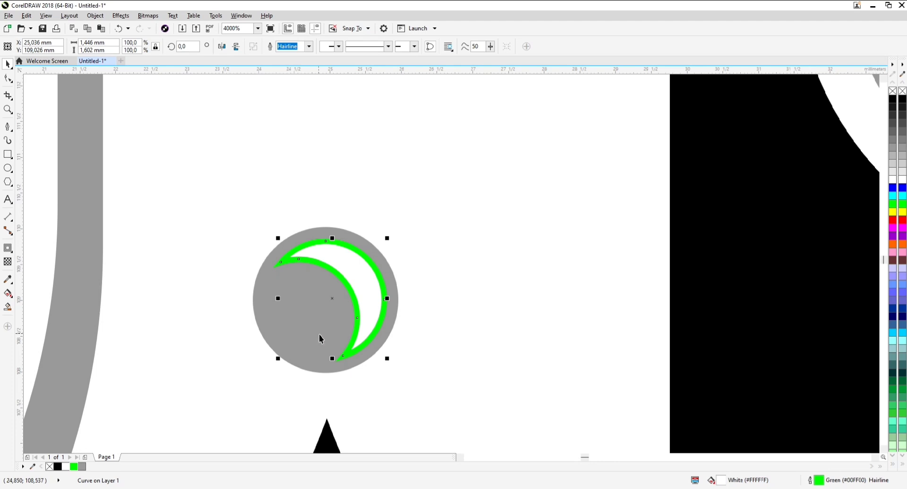
Step: Cut the crescent shape out of the grey circle and delete the green-outlined crescent
left_click(320, 338, "shift")
left_click(284, 46)
left_click_drag(361, 357, 397, 247)
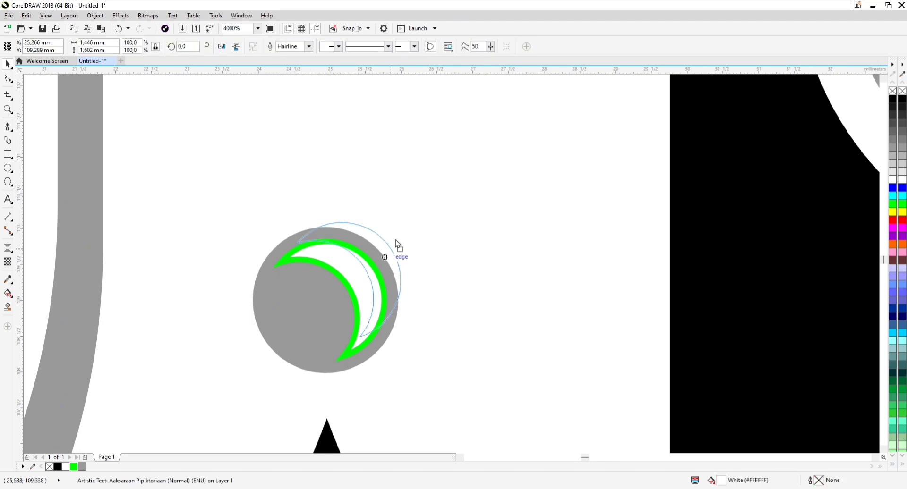
key("Delete")
Step: Copy the crescent-cut grey dot to the second letter at the same height and centre it over that letter's star
scroll(363, 263, "down", 3)
scroll(367, 273, "right", 3)
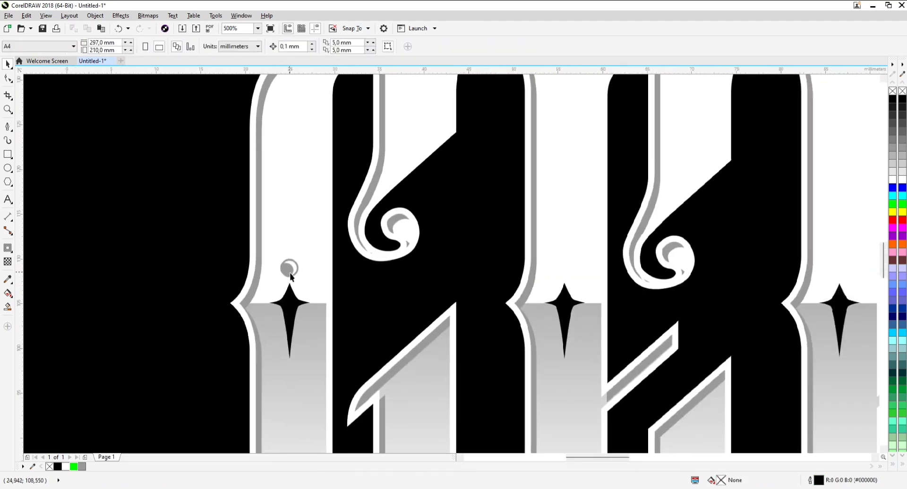
left_click_drag(290, 269, 508, 270)
left_click(563, 304, "shift")
key("c")
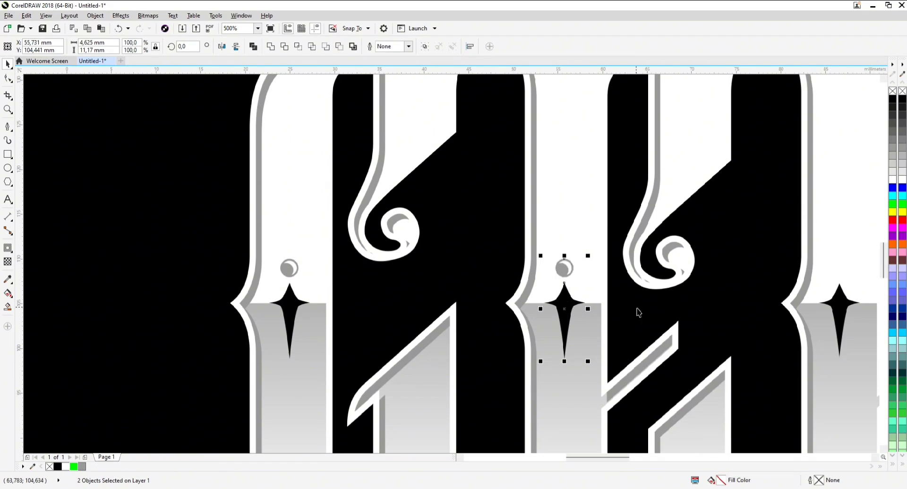
left_click_drag(683, 311, 356, 294)
scroll(364, 293, "down", 2)
left_click(145, 240)
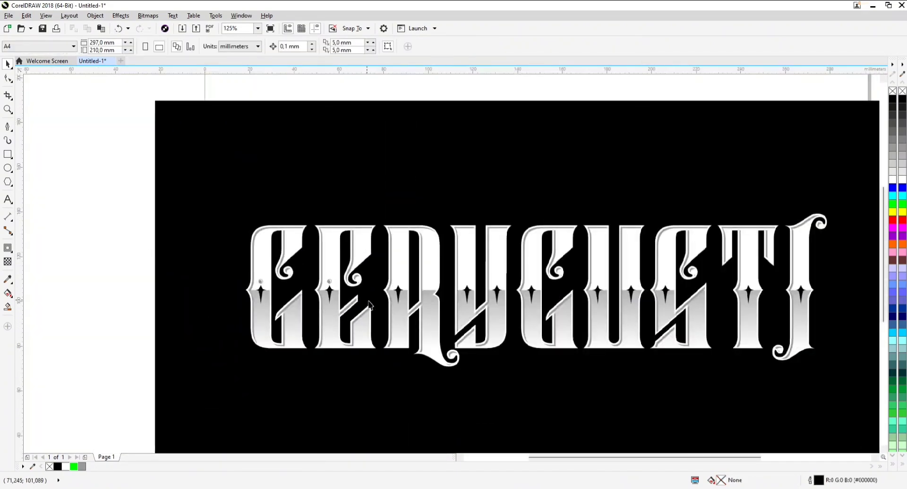
Step: Place a copy of the dot on the third letter, centred horizontally over its star
scroll(367, 300, "up", 1)
left_click_drag(295, 276, 431, 277)
scroll(469, 307, "right", 1)
scroll(469, 307, "right", 5)
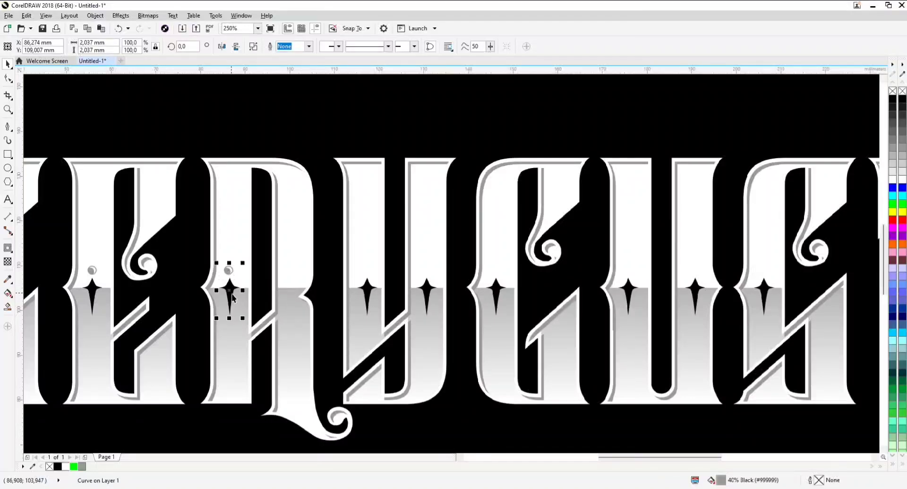
left_click(245, 274)
Step: Copy the dot onto both stems of the fourth letter, centring each copy over its star
left_click_drag(230, 271, 414, 270)
left_click(372, 289, "shift")
key("c")
left_click(397, 268)
left_click(432, 292, "shift")
key("c")
Step: Add a copy of the dot to the fifth letter and align its centre with the star below
scroll(442, 292, "right", 3)
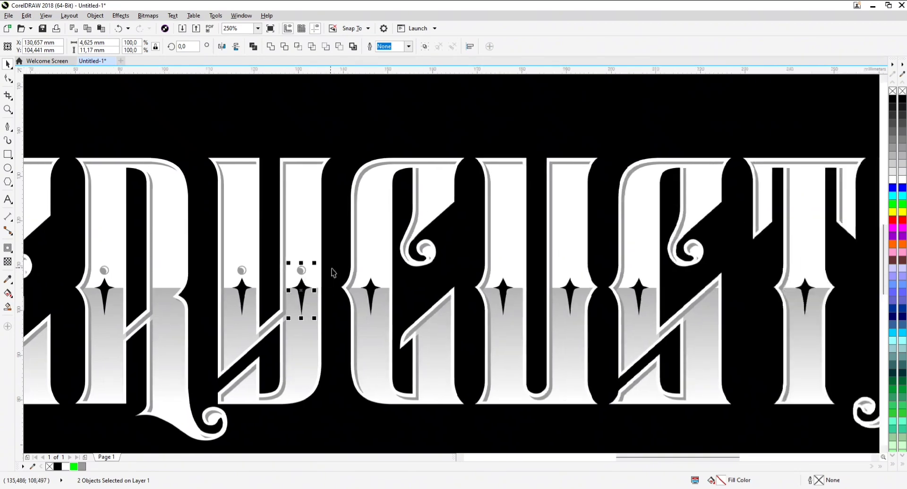
left_click(333, 271)
left_click_drag(301, 270, 351, 271)
left_click(371, 290, "shift")
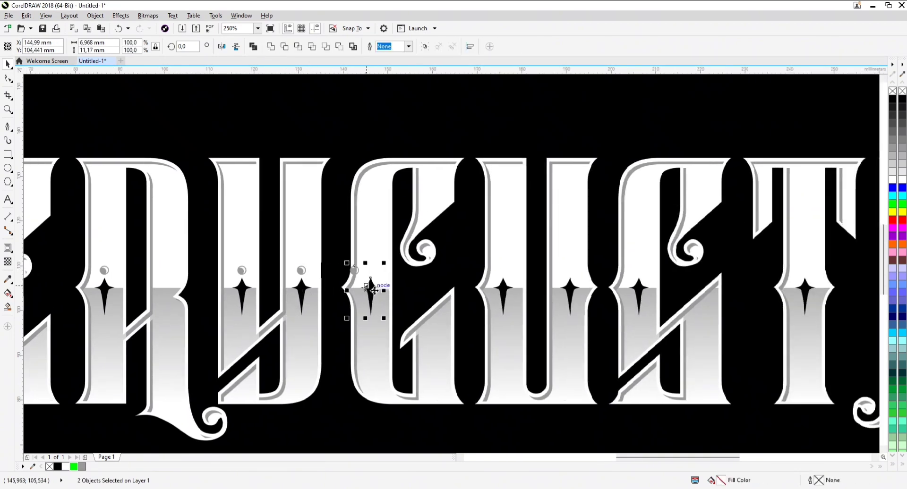
key("c")
scroll(372, 290, "right", 3)
left_click(299, 284)
Step: Copy the dot onto the left and right stems of the sixth letter, centred over the two stars
left_click_drag(263, 271, 349, 270)
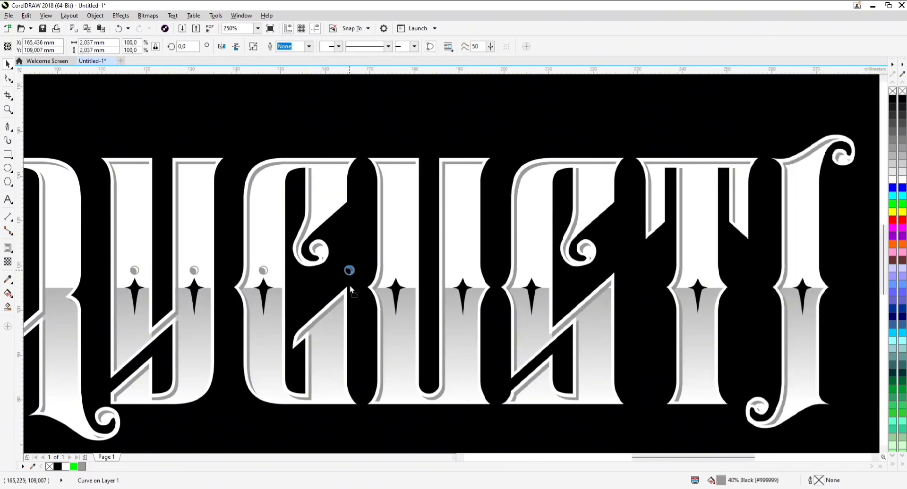
left_click(397, 296, "shift")
key("c")
left_click(395, 270)
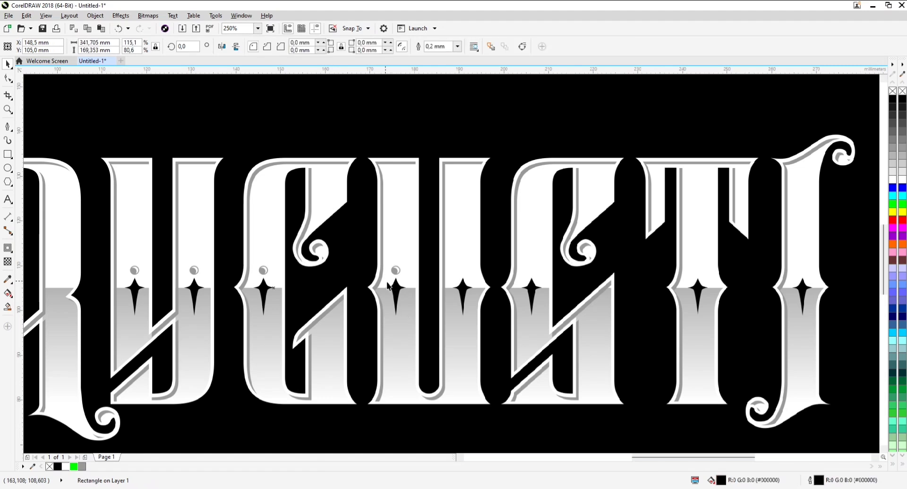
scroll(396, 271, "right", 3)
left_click_drag(238, 272, 285, 273)
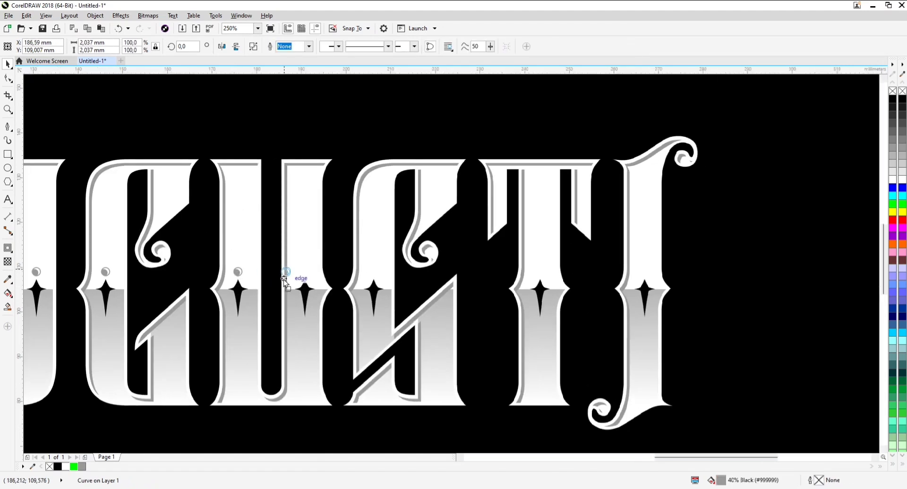
left_click(304, 299, "shift")
key("c")
left_click(337, 270)
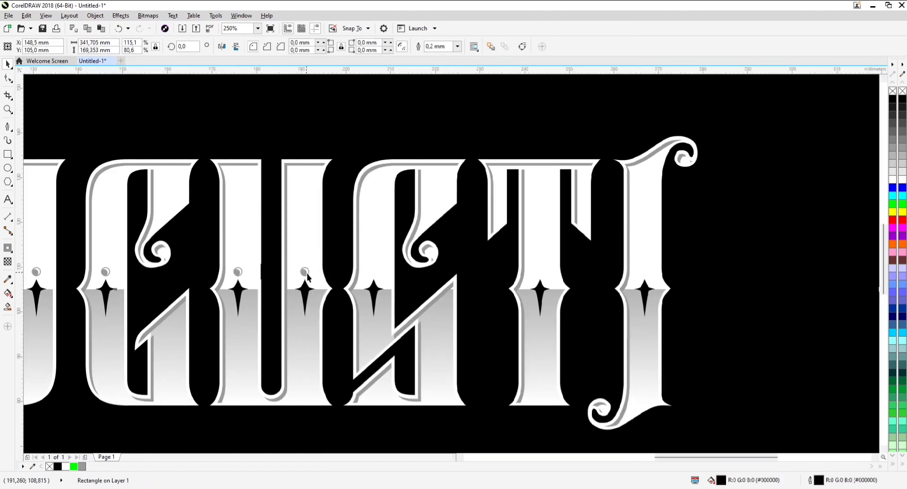
Step: Place dot copies on the seventh letter and on the T, each centred horizontally over its star
left_click_drag(307, 276, 472, 282)
left_click(360, 296, "shift")
key("c")
left_click(311, 263)
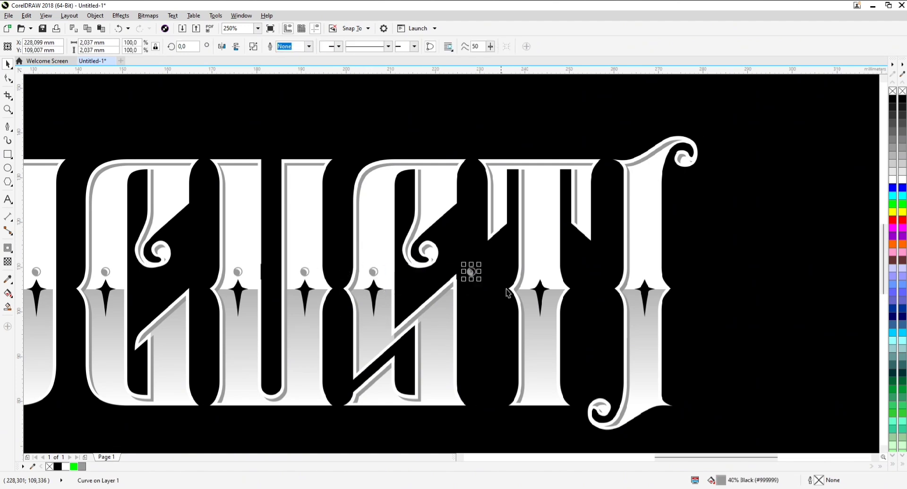
left_click(538, 291, "shift")
key("c")
left_click(490, 316)
Step: Copy the dot to the last letter and centre it over the final star
left_click_drag(547, 281, 478, 276)
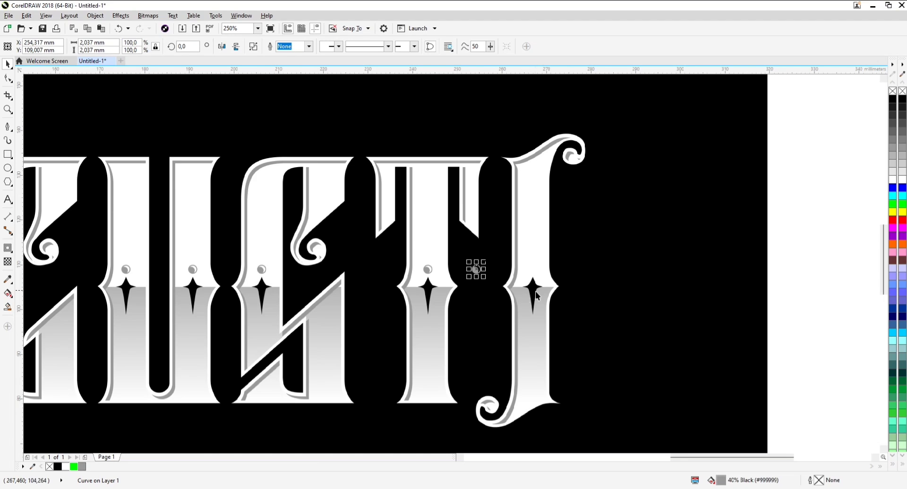
left_click(535, 292, "shift")
key("c")
scroll(526, 311, "down", 2)
left_click(656, 325)
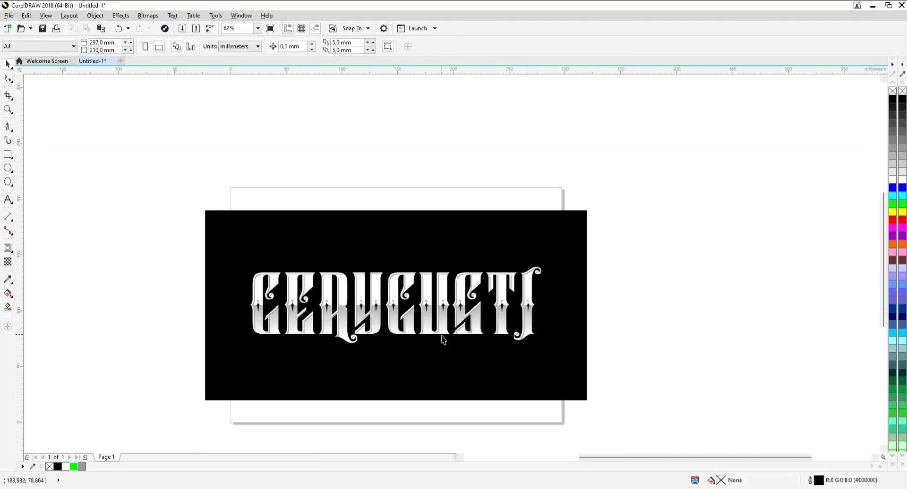
Step: Frame the complete lettering in the view to examine the overall effect
scroll(443, 340, "up", 1)
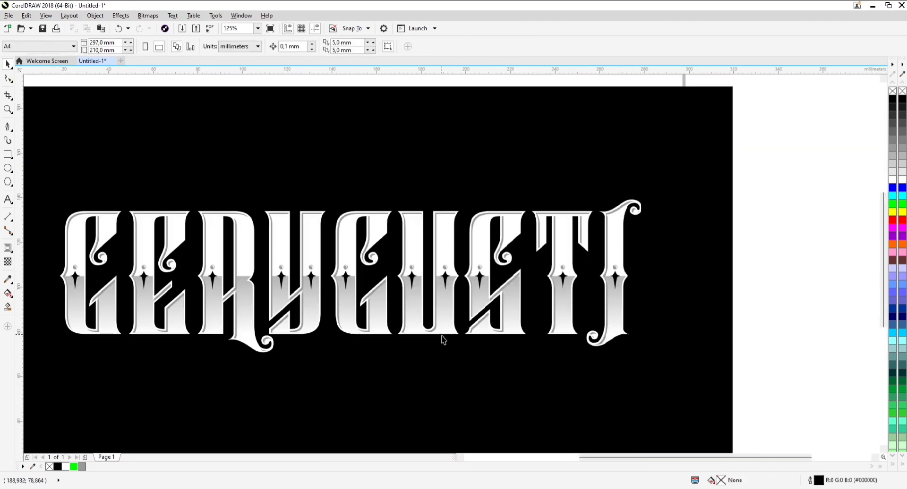
scroll(368, 343, "down", 1)
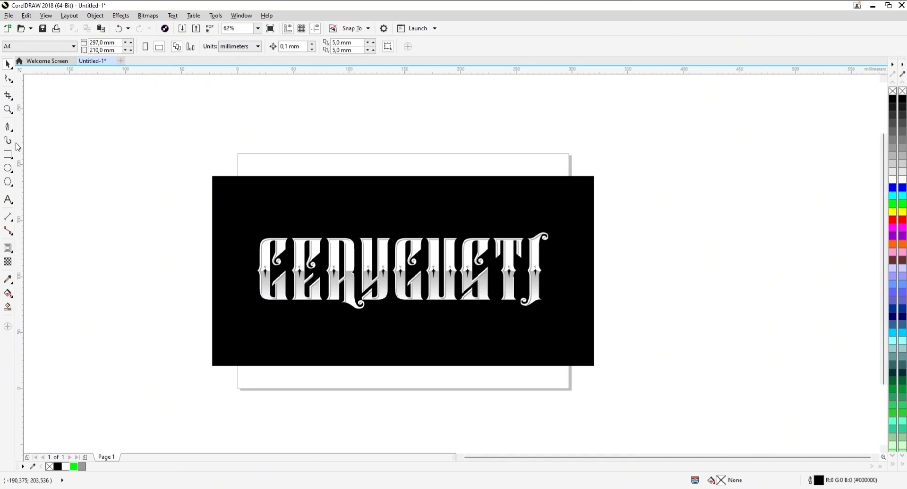
key("z")
left_click_drag(217, 178, 597, 368)
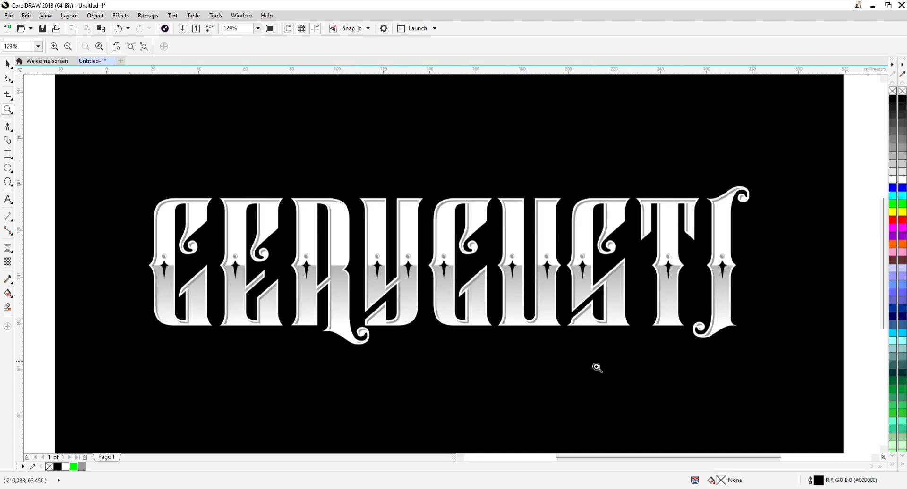